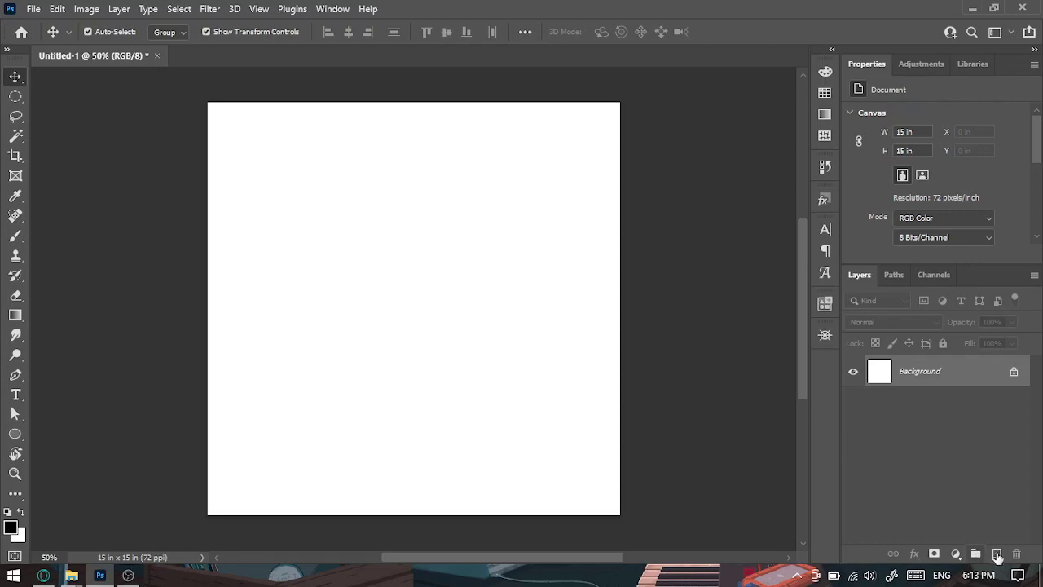
Add a new layer above the background and fill it with light pink (H 0, S 17, B 100).
click(995, 553)
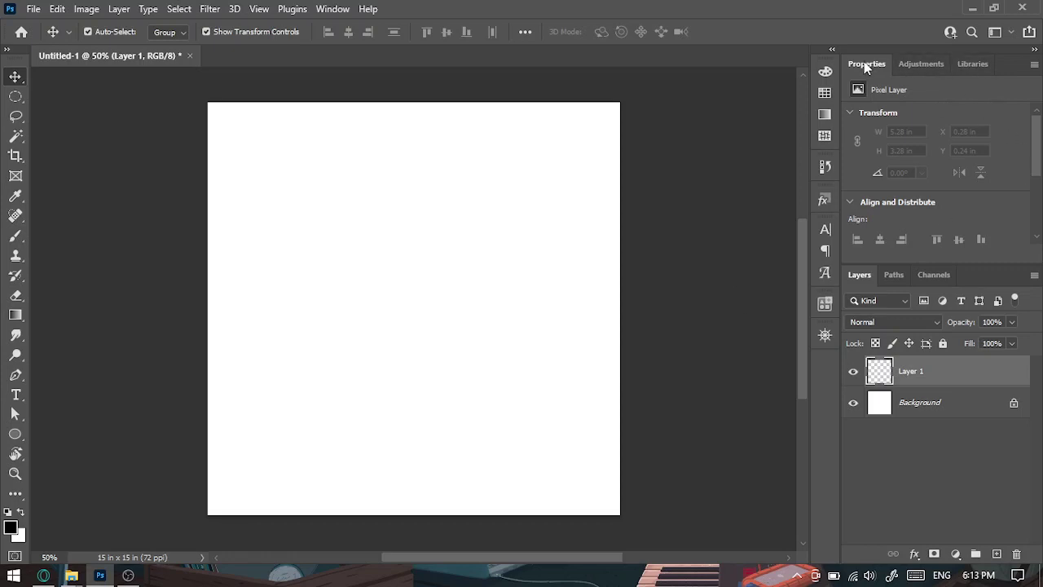
click(825, 71)
drag(724, 181, 709, 157)
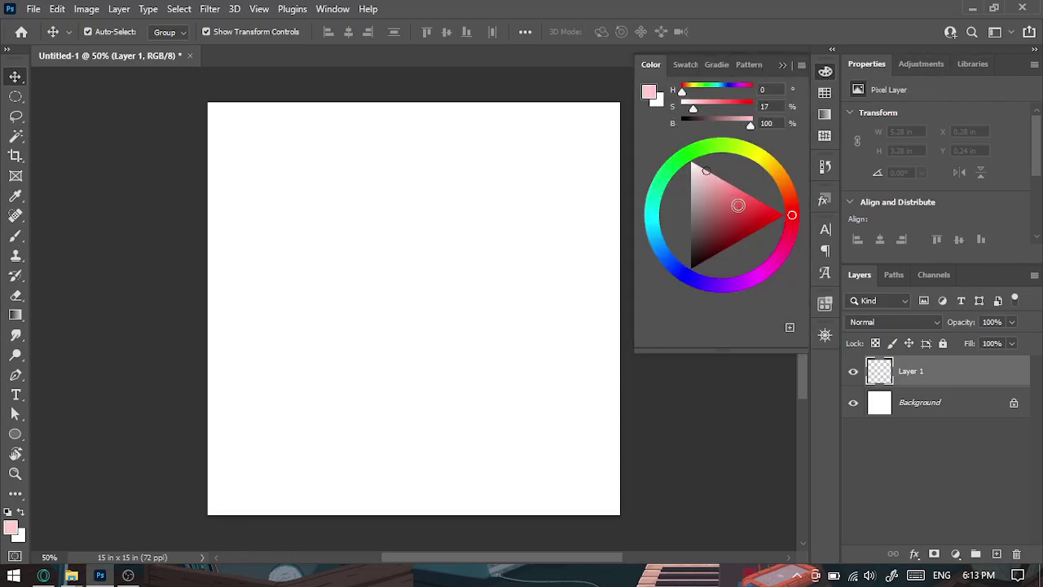
key(alt+BackSpace)
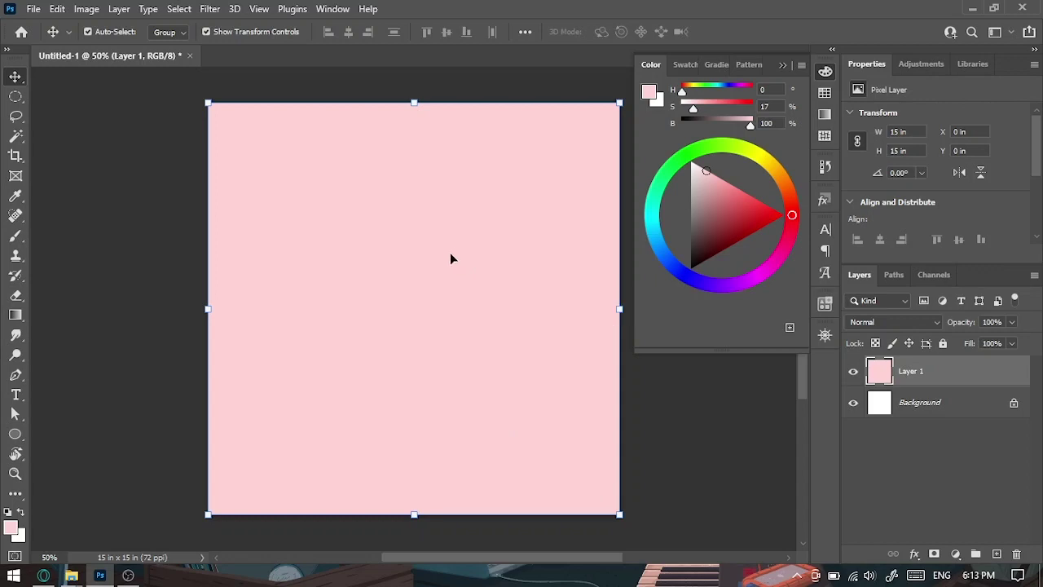
click(783, 65)
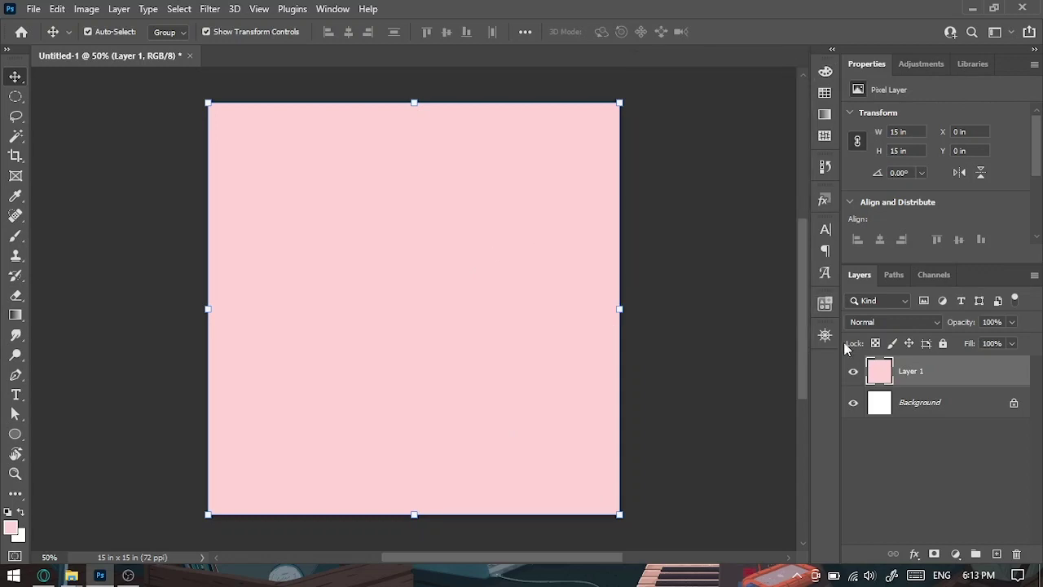
click(742, 285)
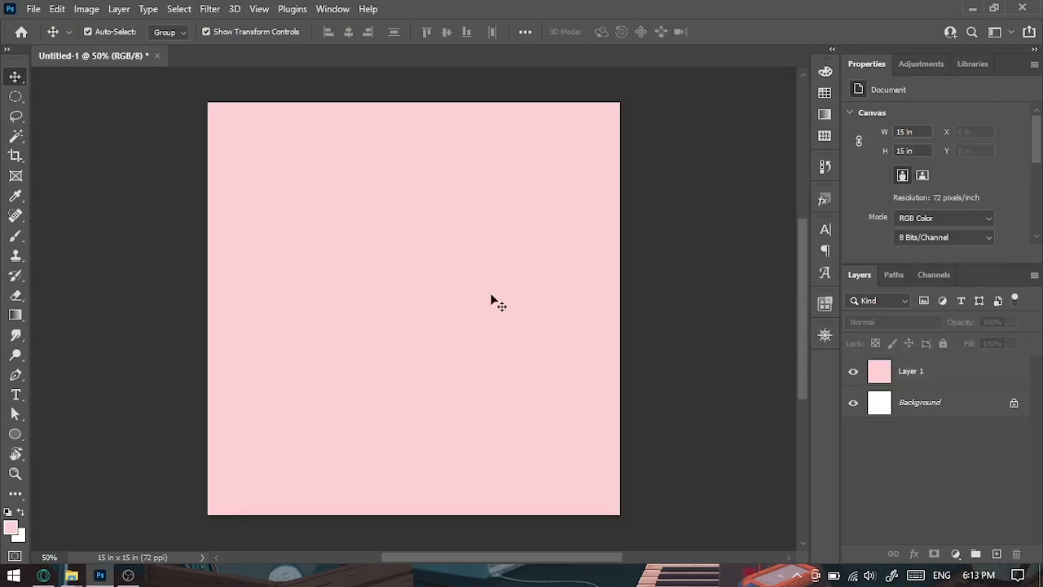
Set up the Rectangle tool with no stroke and a light pink ffd4d4 fill.
click(10, 440)
right_click(15, 435)
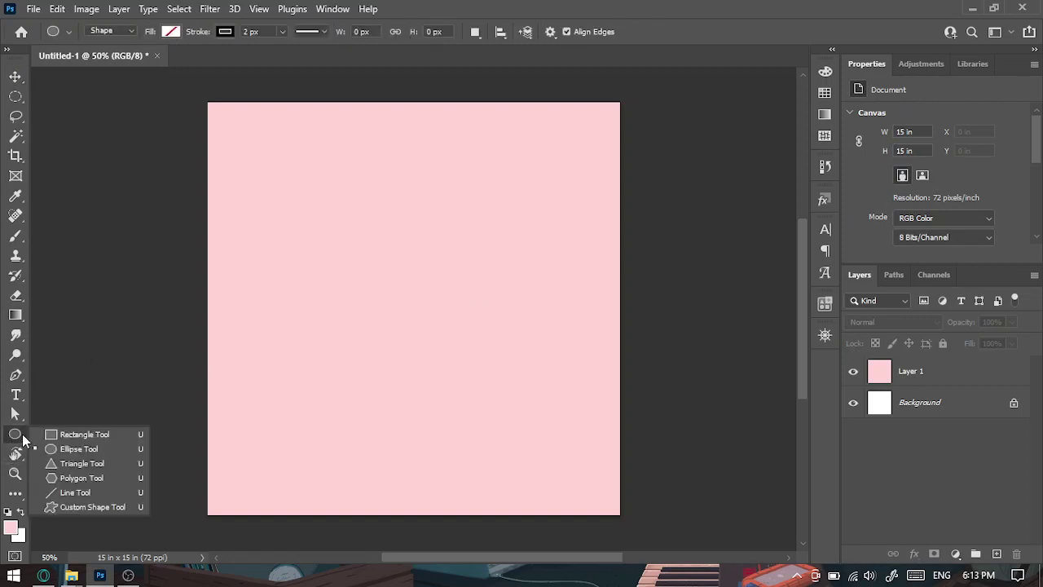
click(85, 436)
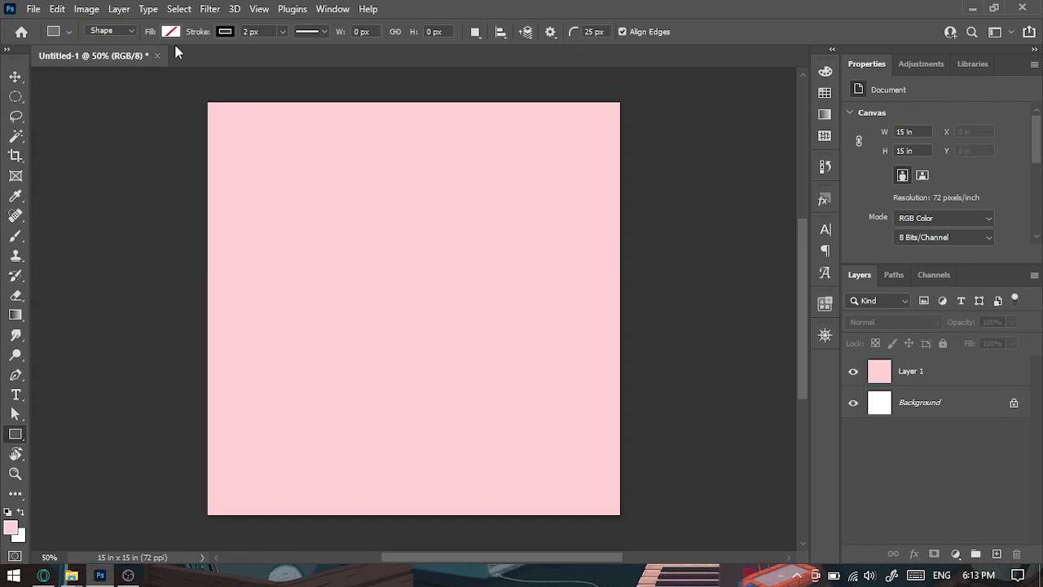
click(226, 32)
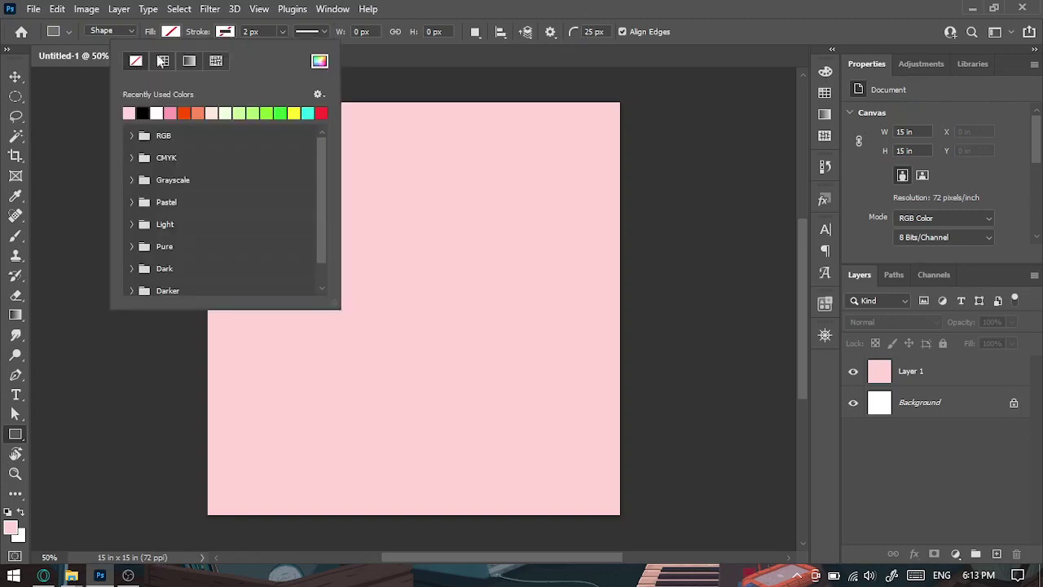
click(173, 33)
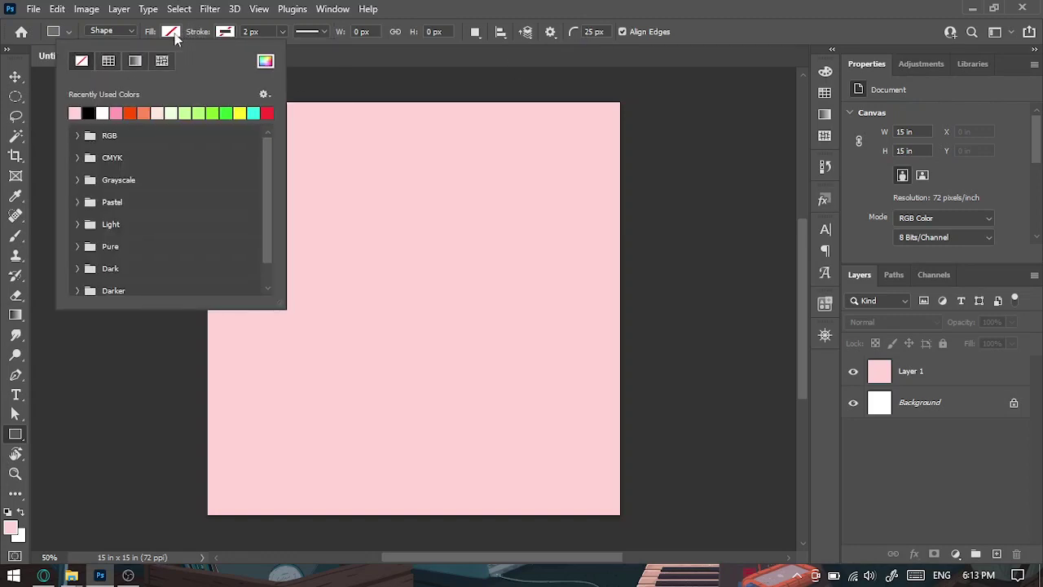
click(265, 61)
click(832, 297)
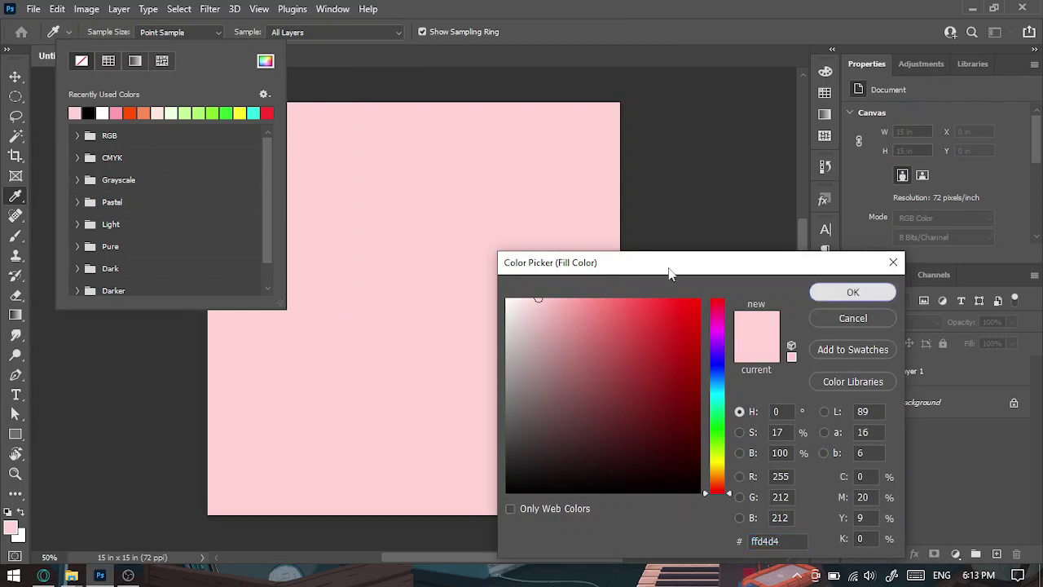
click(560, 6)
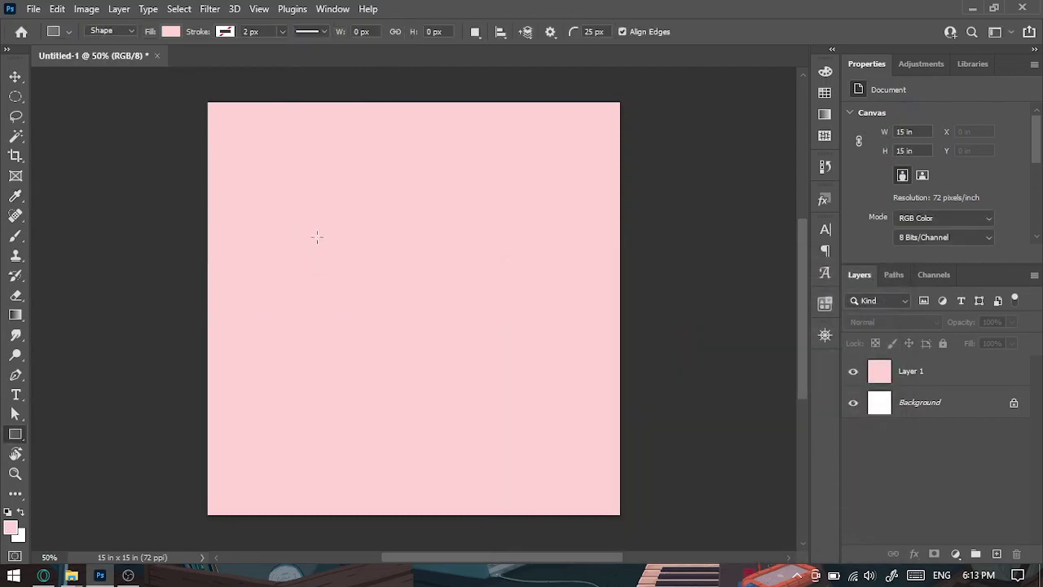
Draw a rounded square of about 322 px near the canvas centre, move it slightly upward, and deselect it.
drag(336, 220, 521, 345)
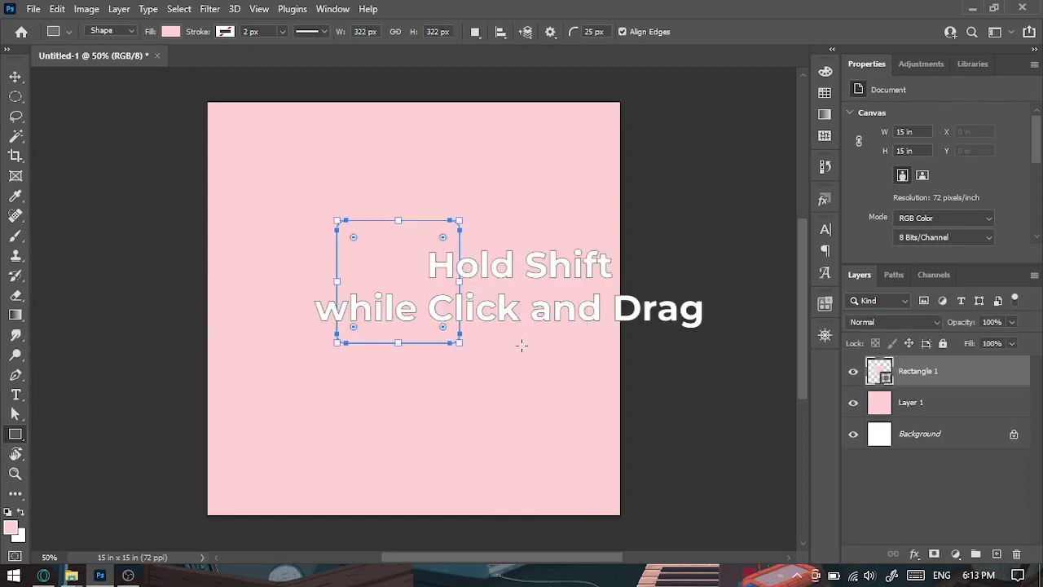
click(15, 76)
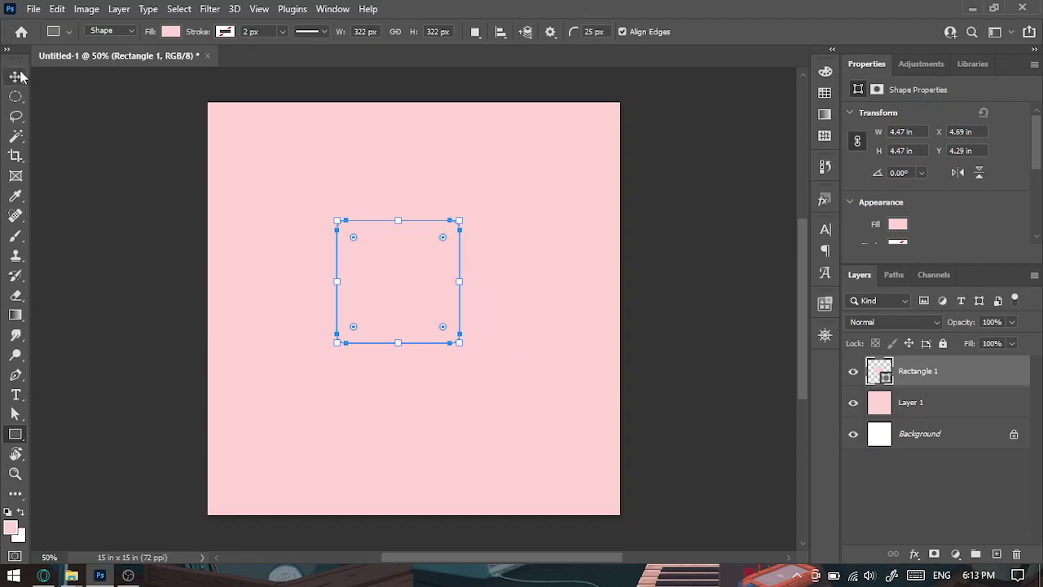
click(456, 456)
click(404, 294)
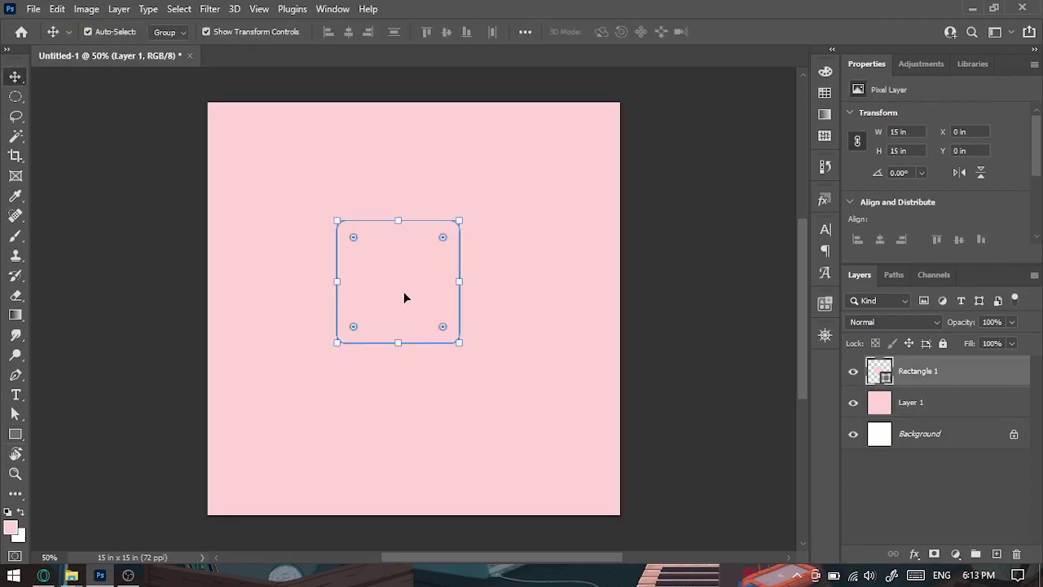
drag(404, 294, 400, 263)
click(616, 407)
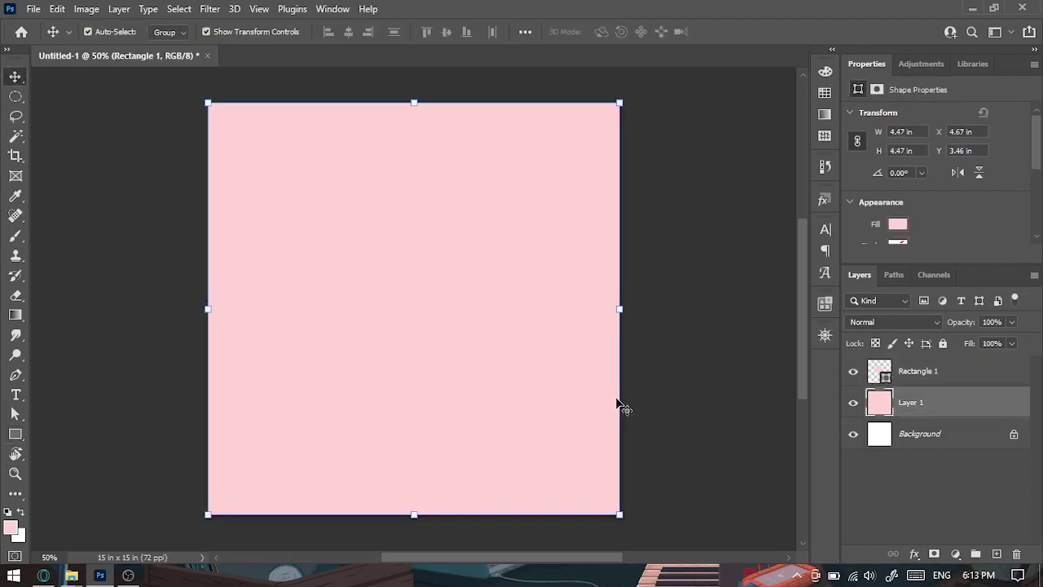
click(710, 383)
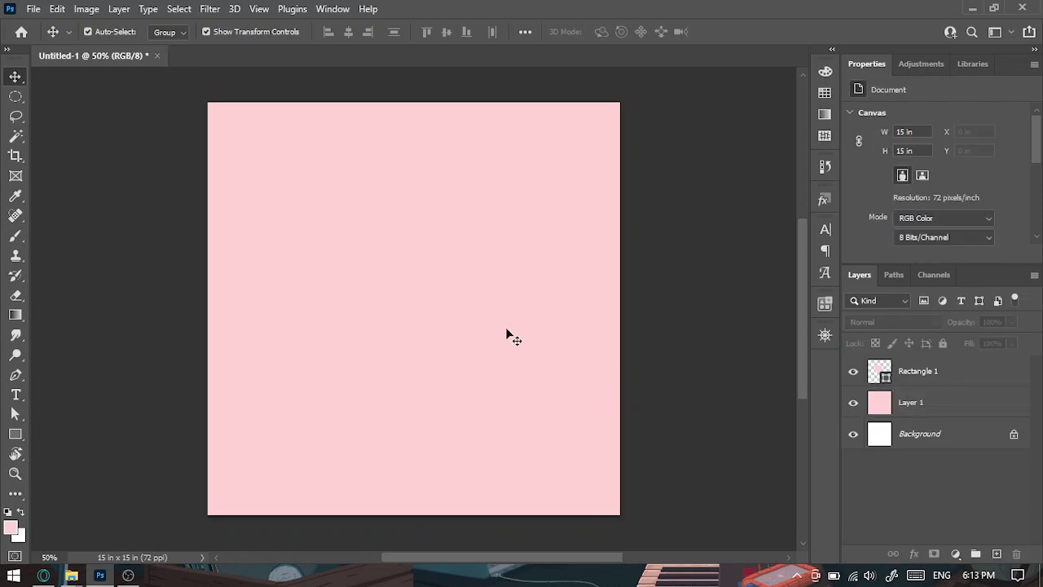
Open the layer style settings of the Rectangle 1 layer and delete the extra dark drop shadow entry.
click(966, 380)
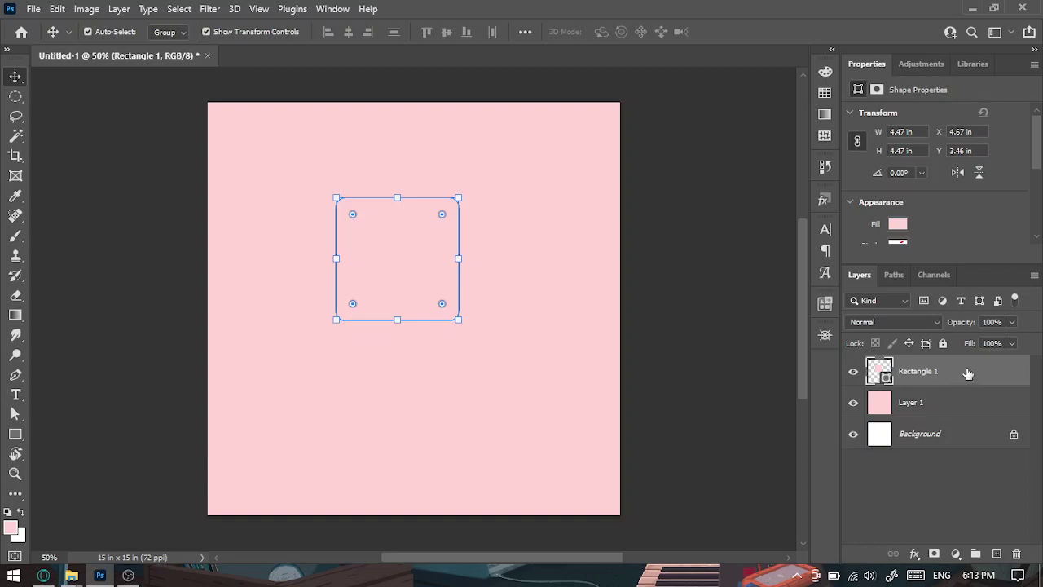
double_click(967, 373)
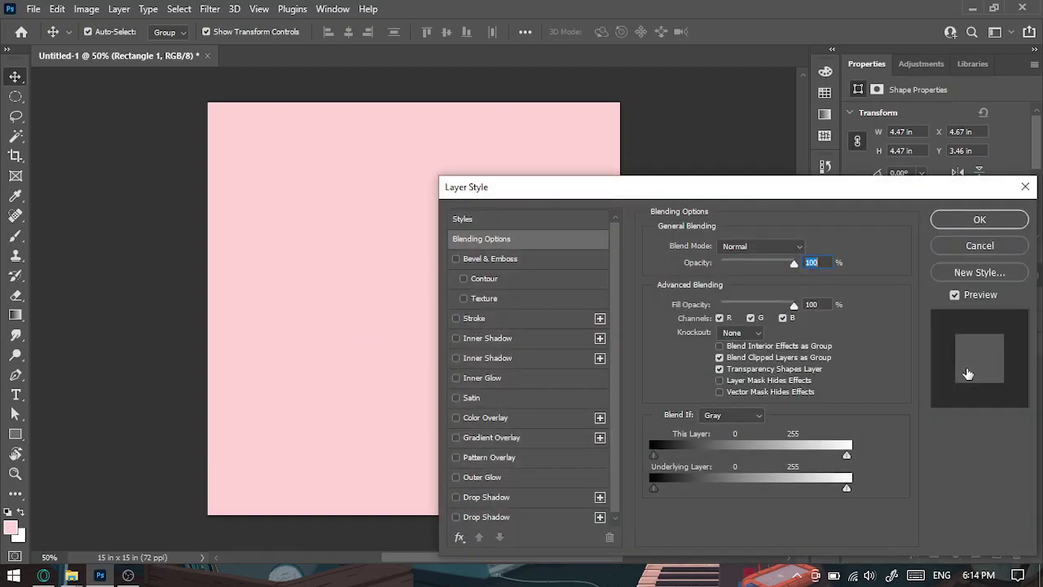
drag(759, 192, 551, 148)
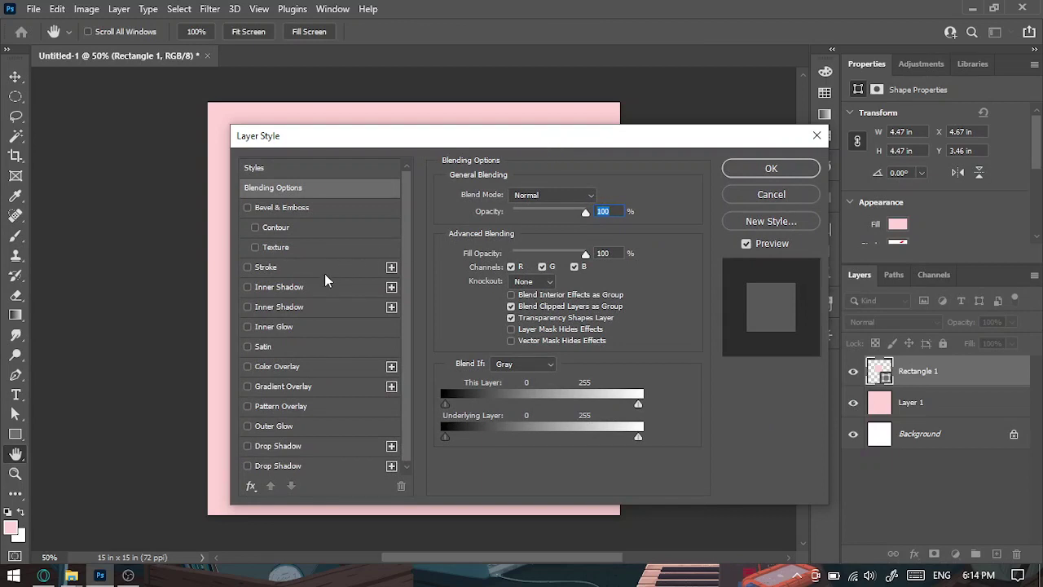
click(324, 464)
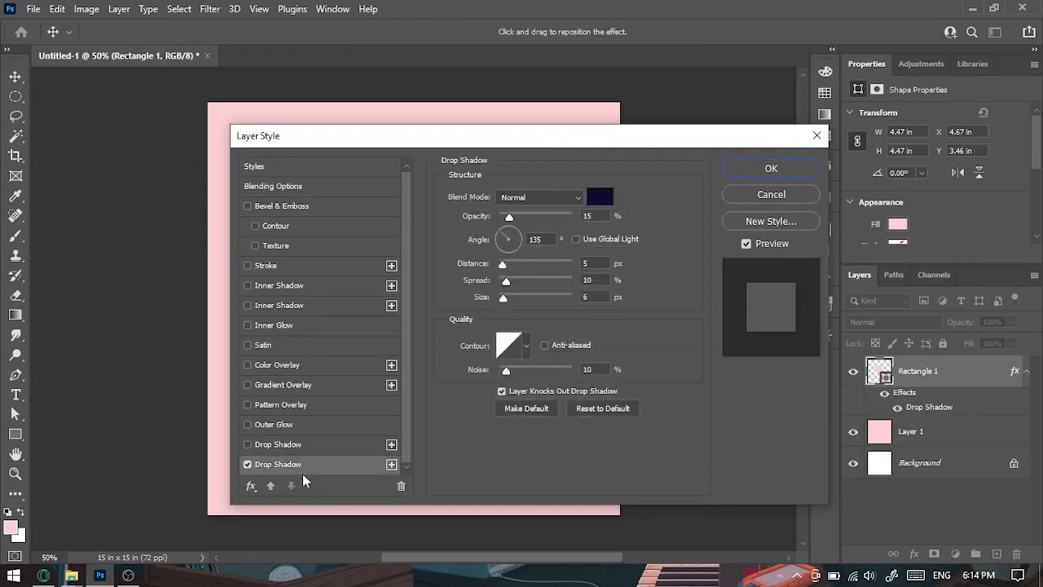
click(402, 487)
click(402, 487)
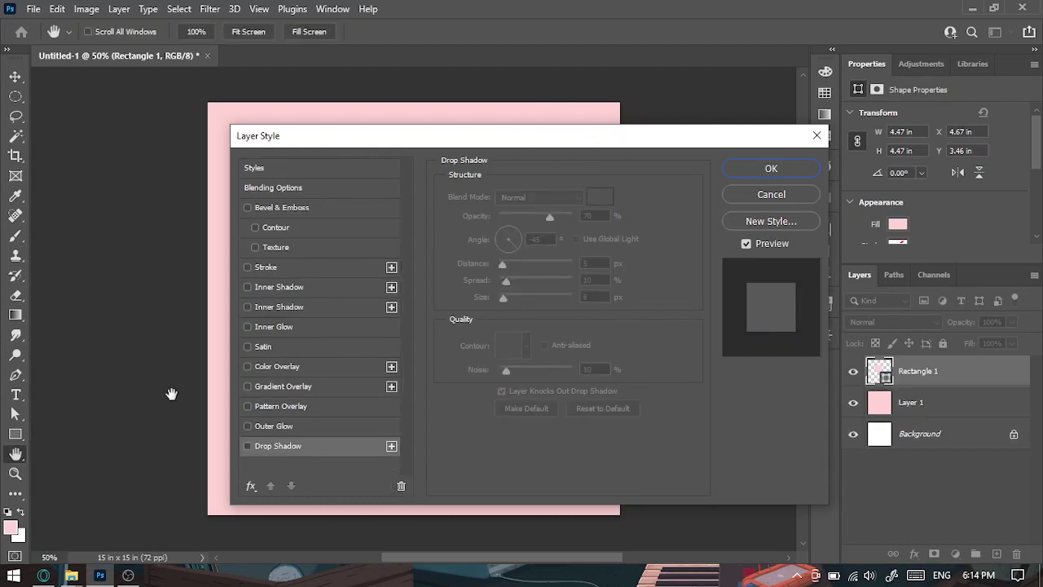
Enable the white drop shadow on the square and raise its opacity to 100%.
click(274, 446)
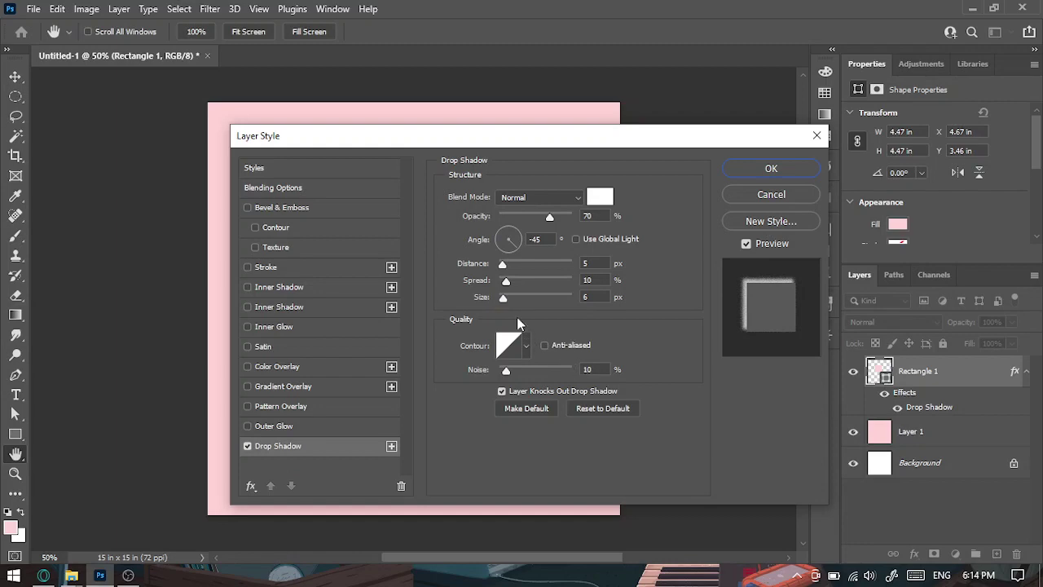
drag(555, 139, 753, 136)
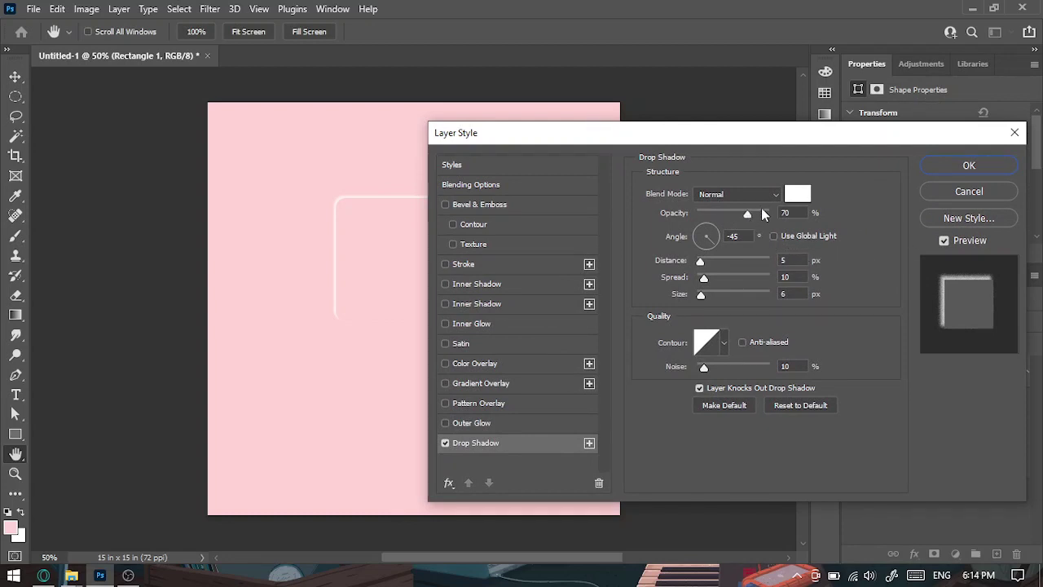
drag(749, 212, 811, 212)
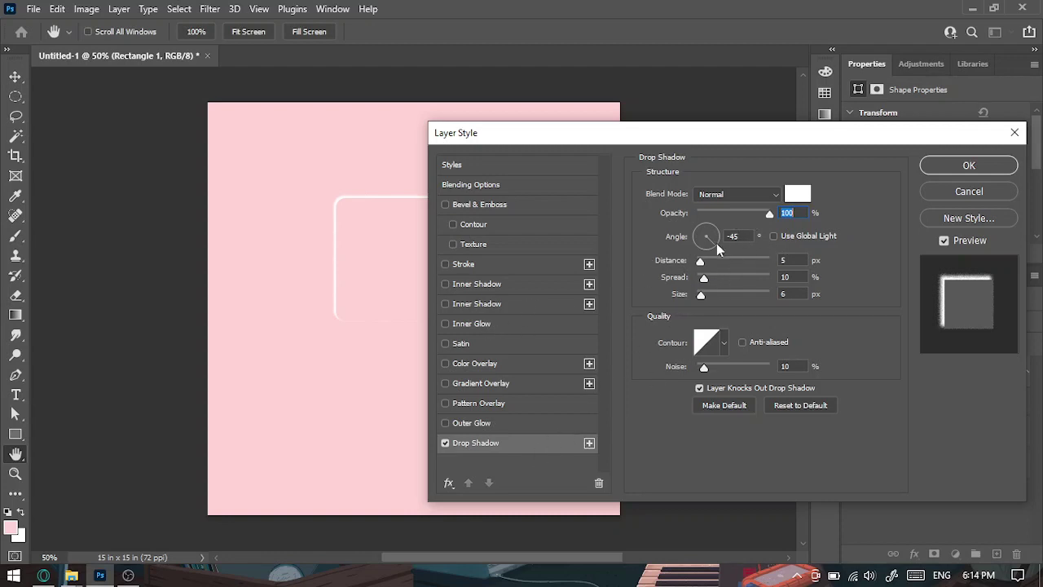
Try drop shadow angles such as 130° and 42°, and return the angle to -45°.
drag(717, 243, 677, 204)
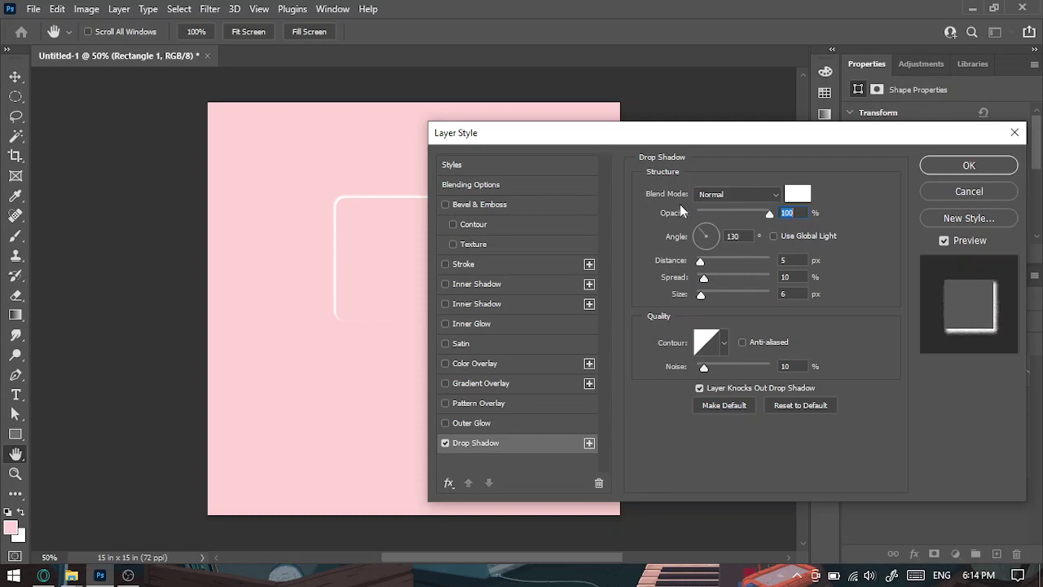
key(Tab)
text(42)
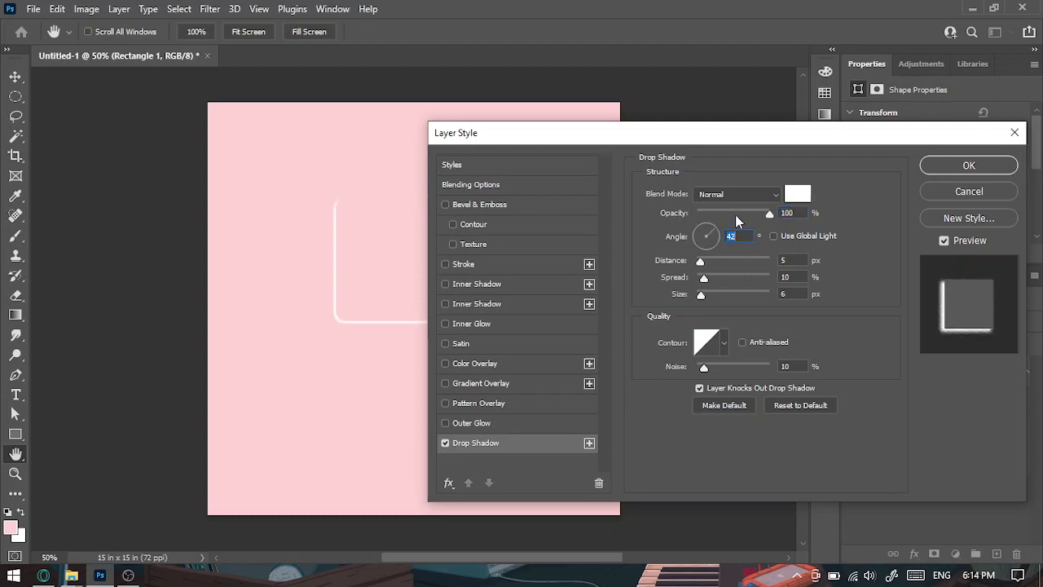
text(-30)
drag(734, 252, 727, 259)
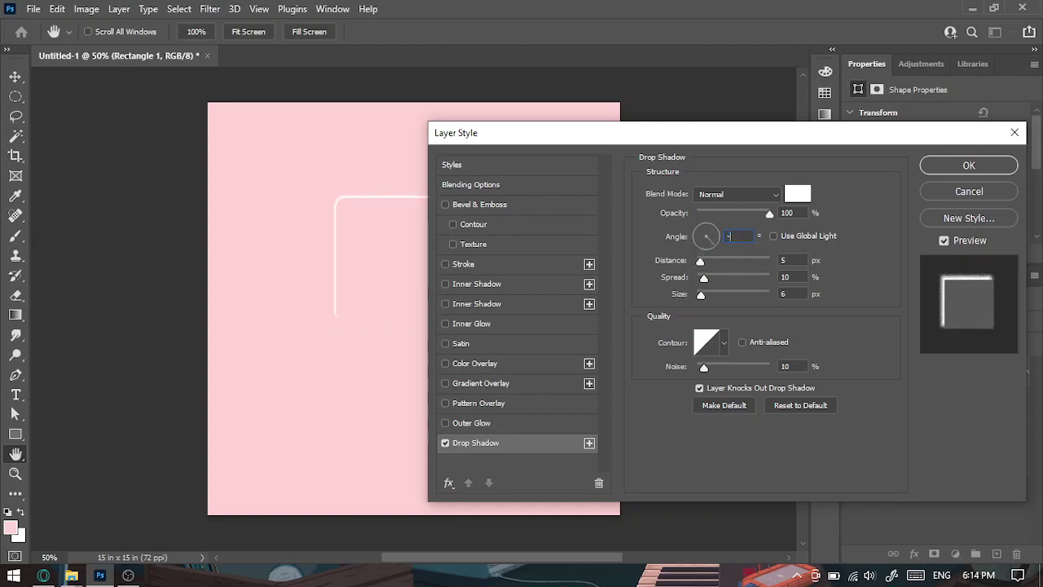
text(-45)
key(Return)
Set the white drop shadow's distance to 10 px, spread to 15%, size to 25 px and noise to 6%.
drag(701, 264, 708, 299)
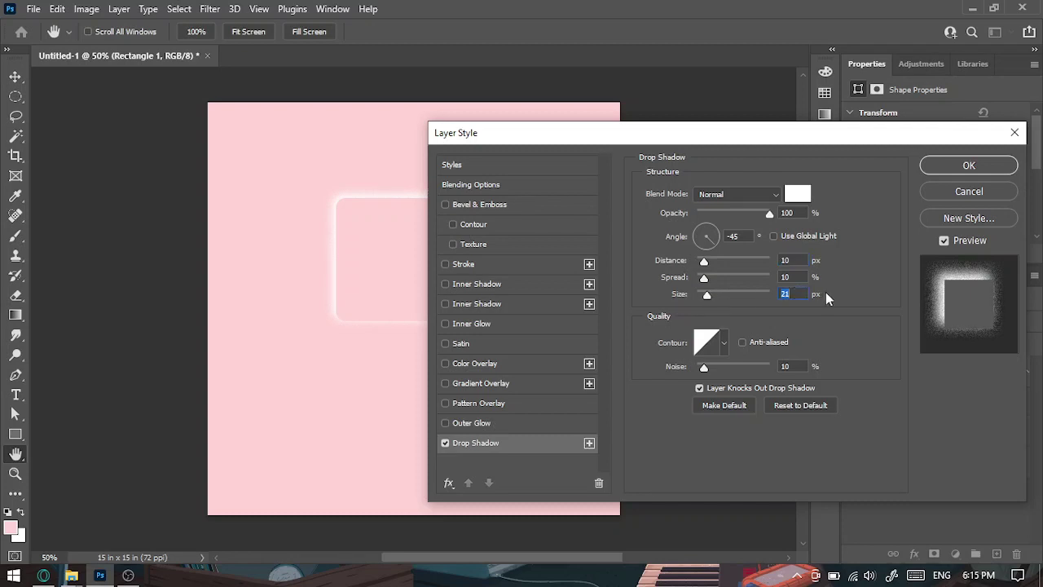
text(25)
click(796, 277)
text(15)
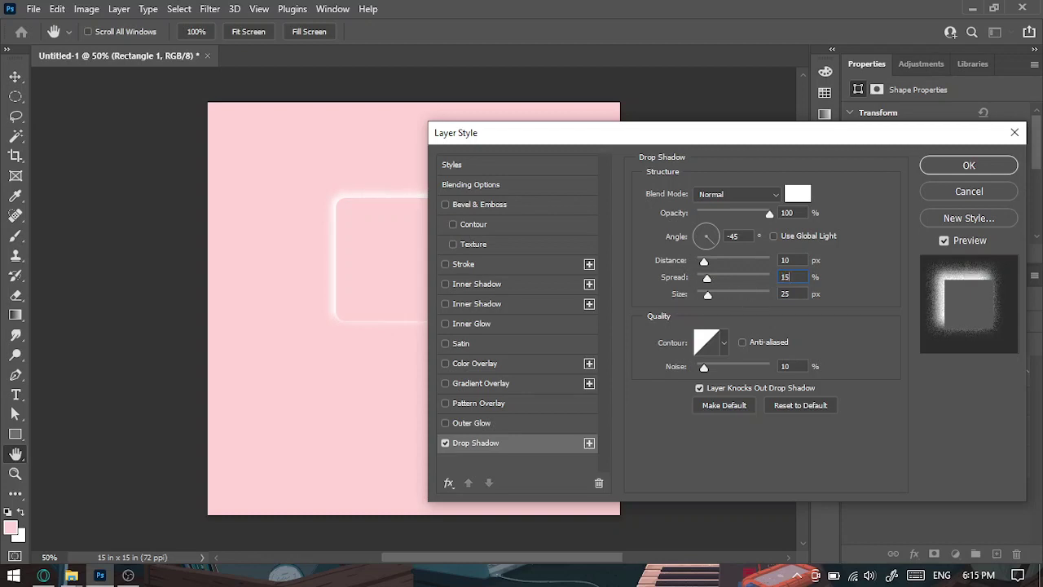
click(854, 282)
drag(703, 368, 701, 369)
click(702, 369)
Add a second drop shadow to the rounded square and set its colour to dark purple #210b3f.
click(589, 443)
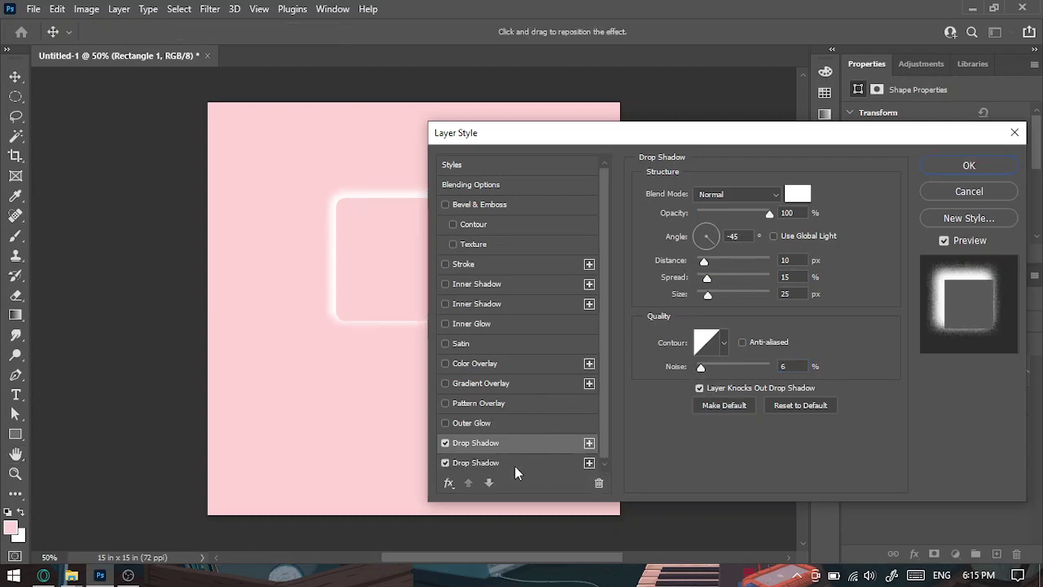
click(521, 462)
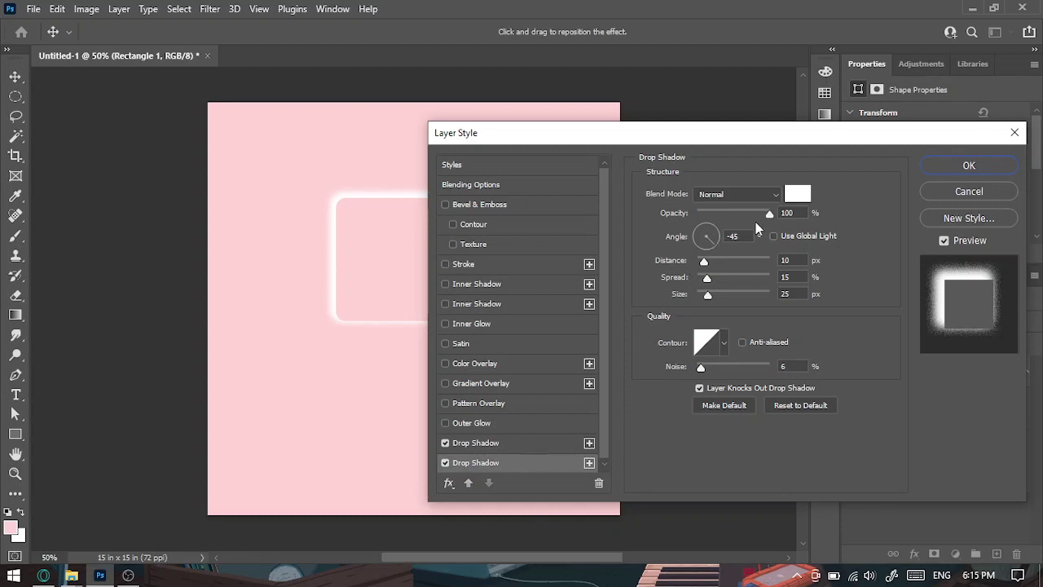
click(798, 194)
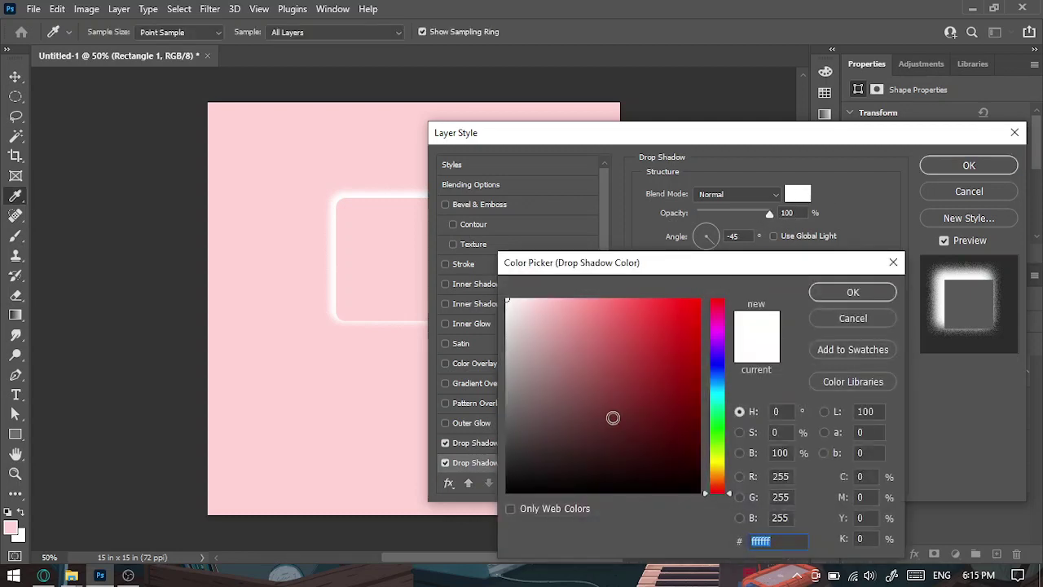
text(0a0521)
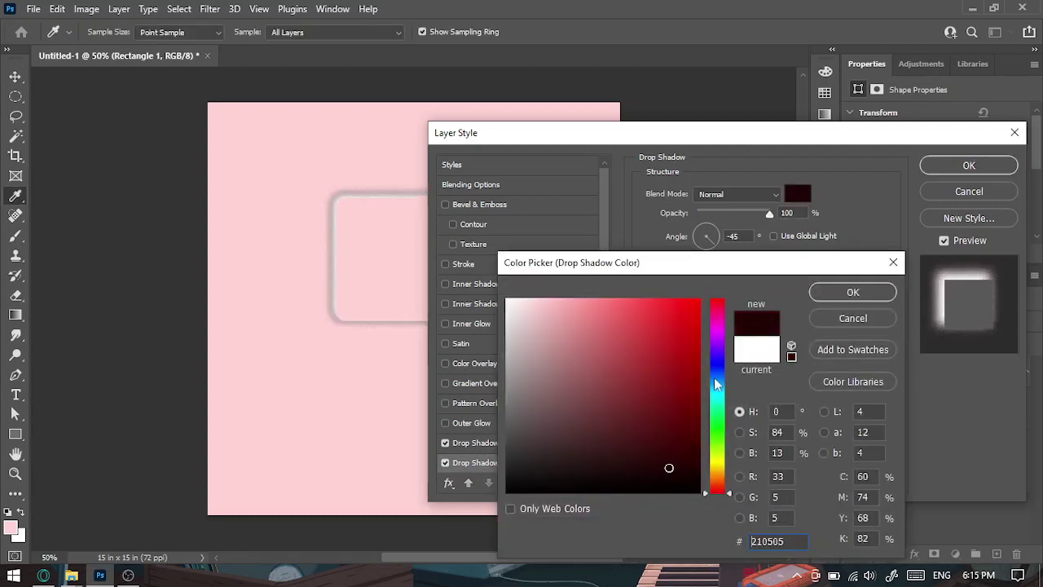
click(720, 358)
click(716, 349)
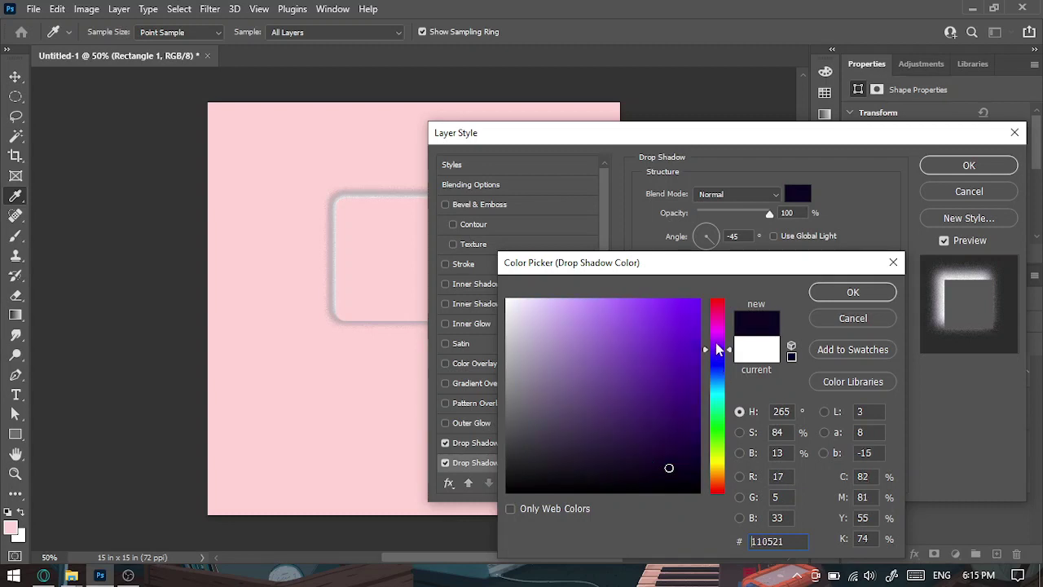
click(671, 454)
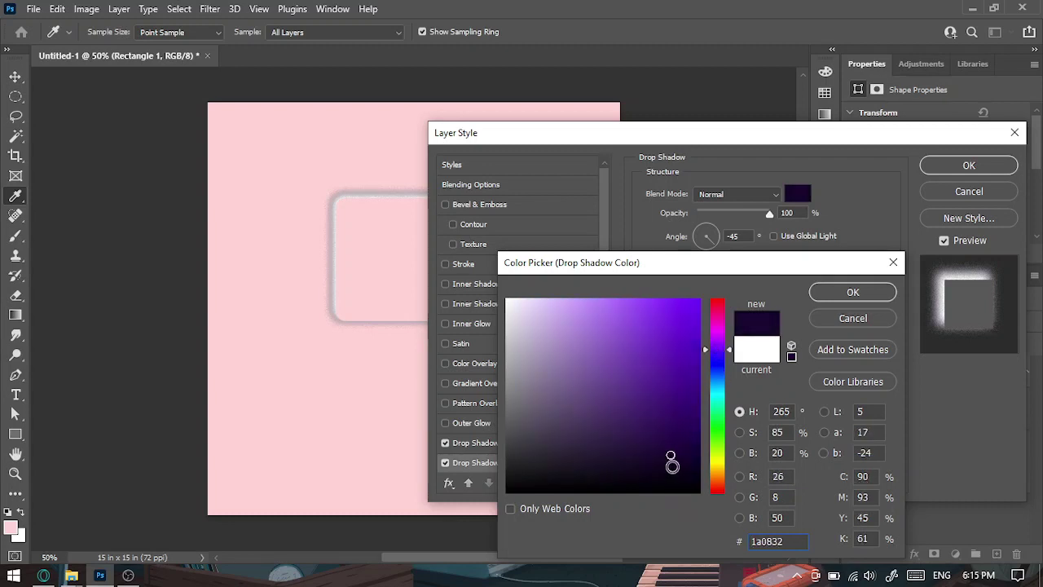
click(670, 450)
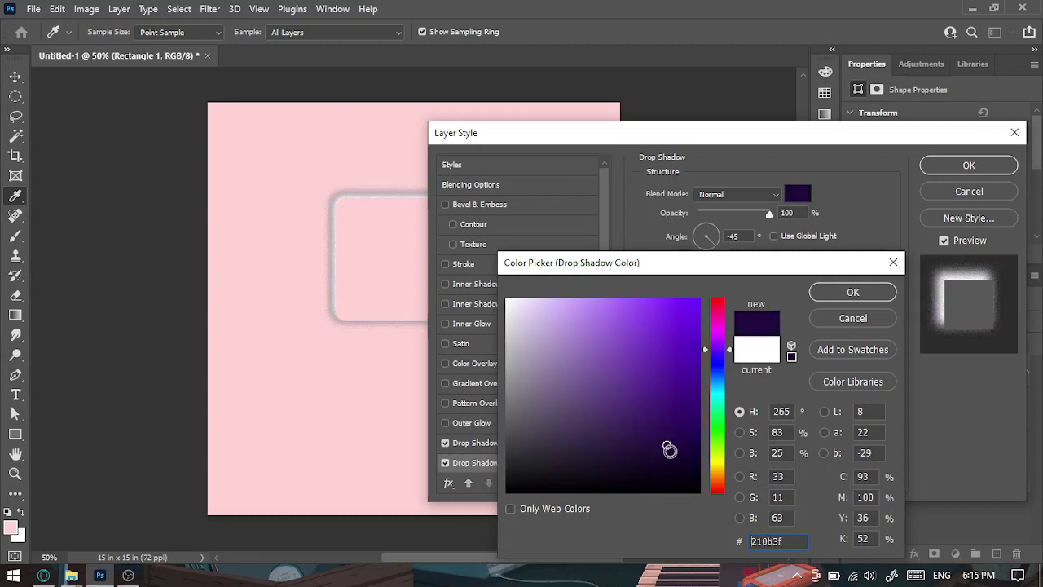
click(854, 293)
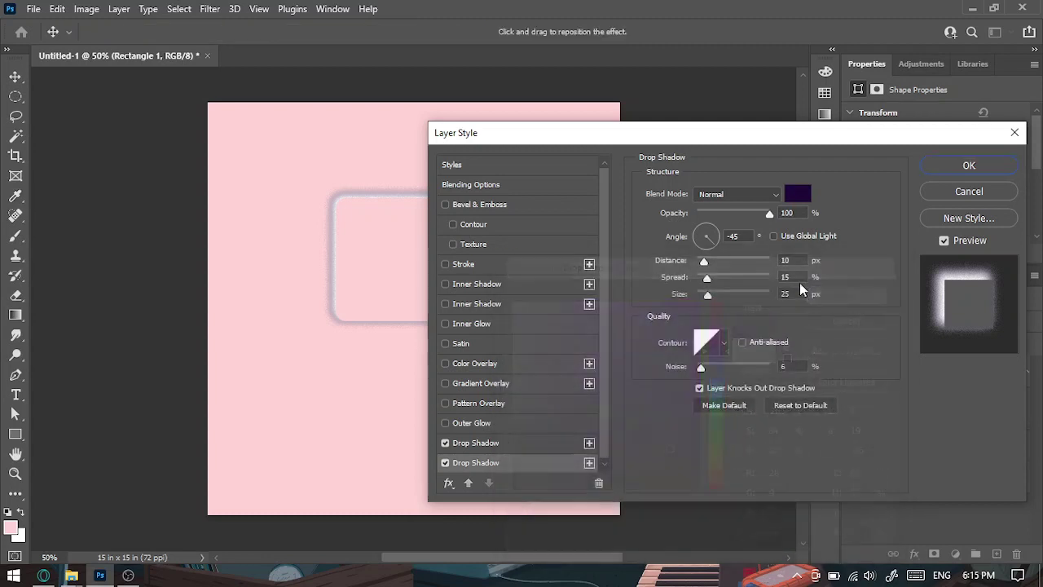
Set the dark drop shadow's opacity to 15% and its angle to 135°.
double_click(787, 212)
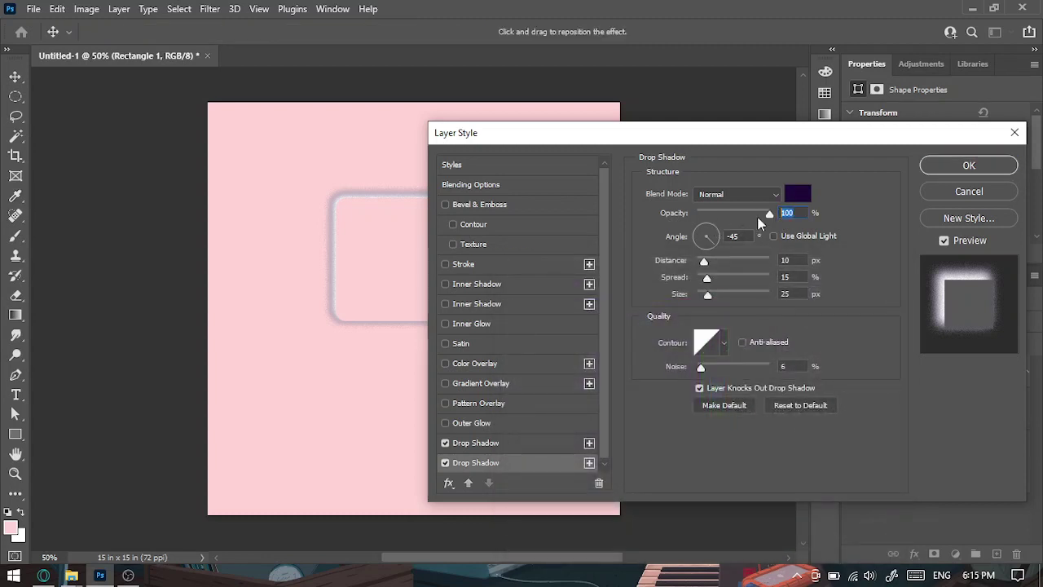
text(15)
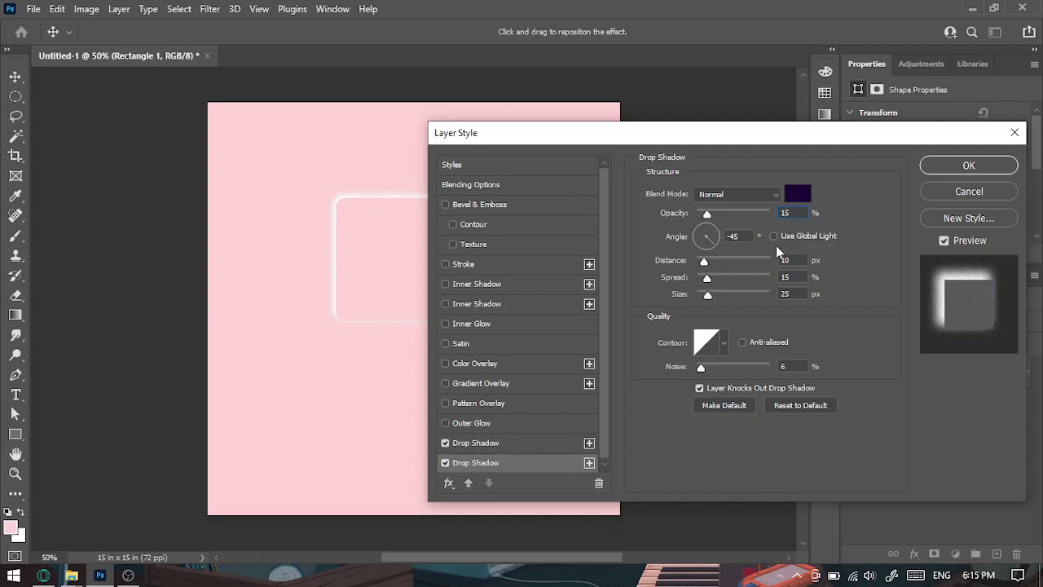
double_click(741, 238)
text(135)
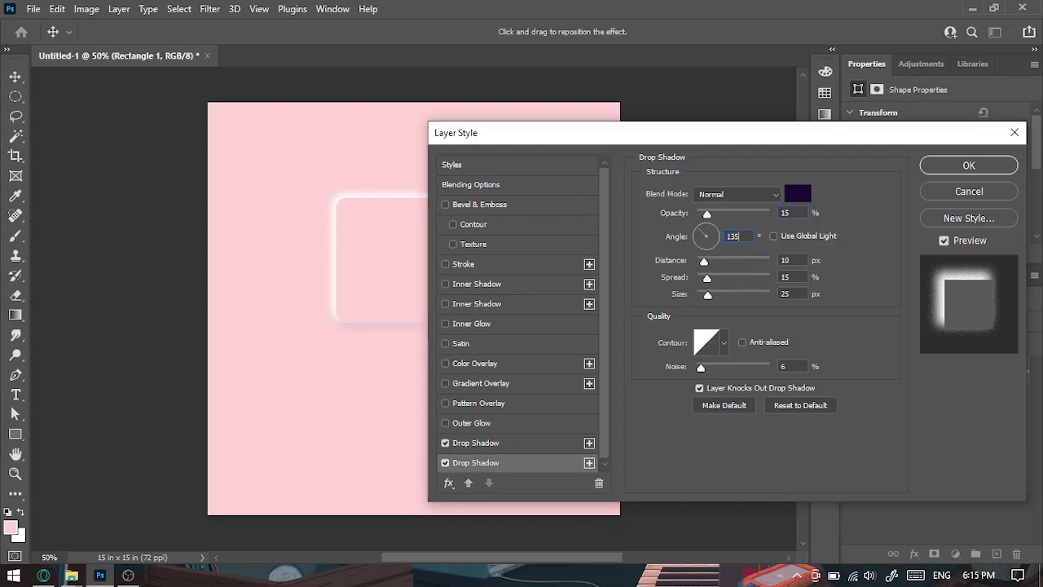
click(854, 207)
Darken the second drop shadow's colour to #120425, raise its opacity to 21% and apply the layer style.
click(798, 193)
click(676, 464)
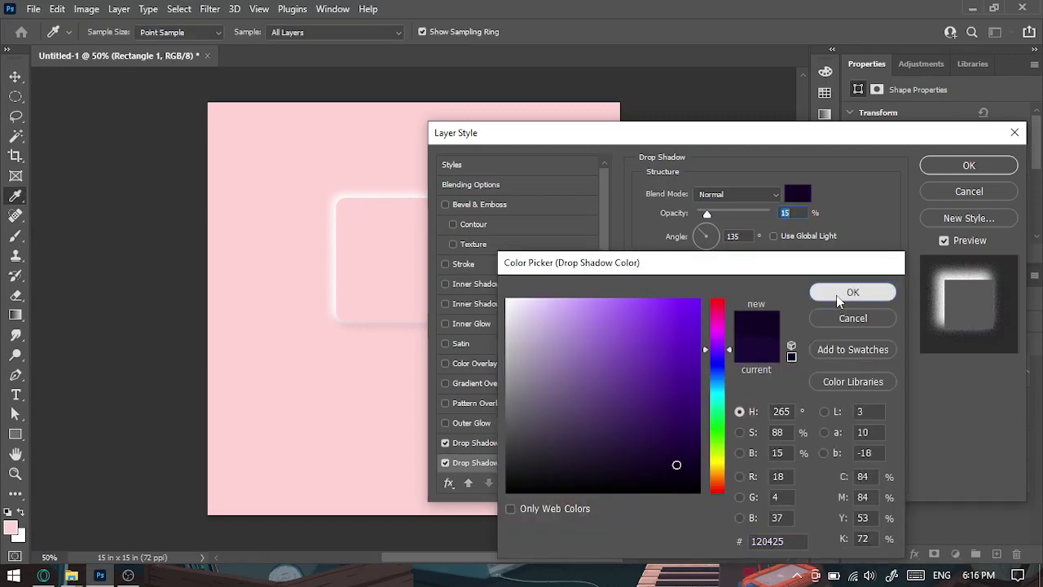
click(853, 292)
drag(707, 214, 712, 215)
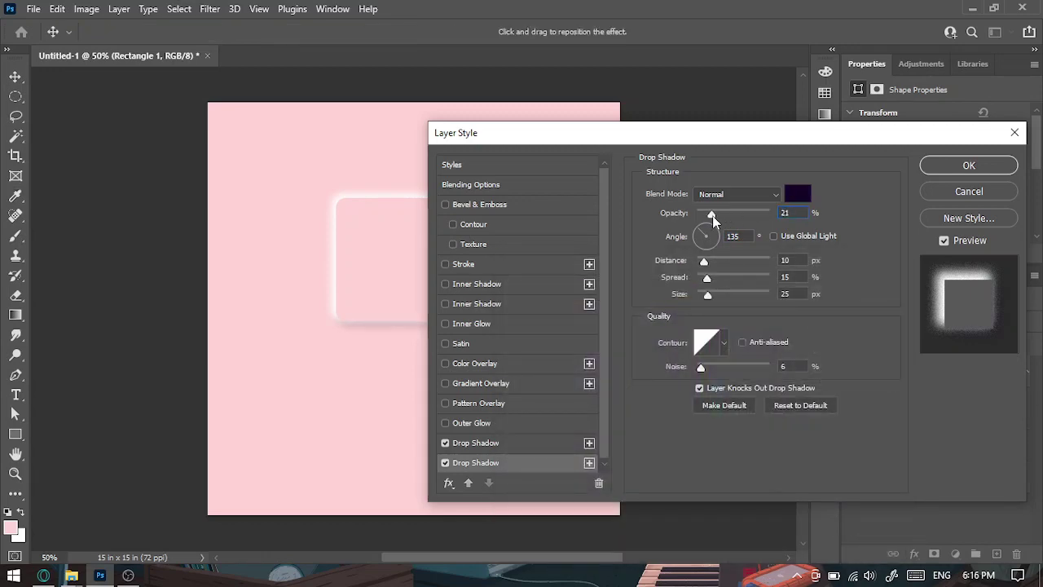
click(969, 165)
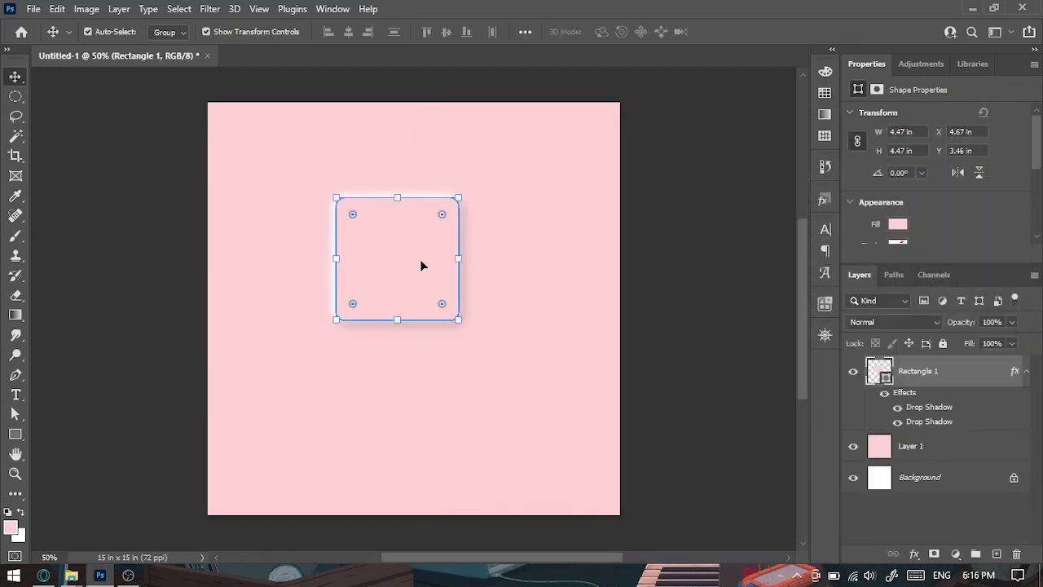
Display the layer style presets and browse to the contents of the Neumorphism group.
click(581, 195)
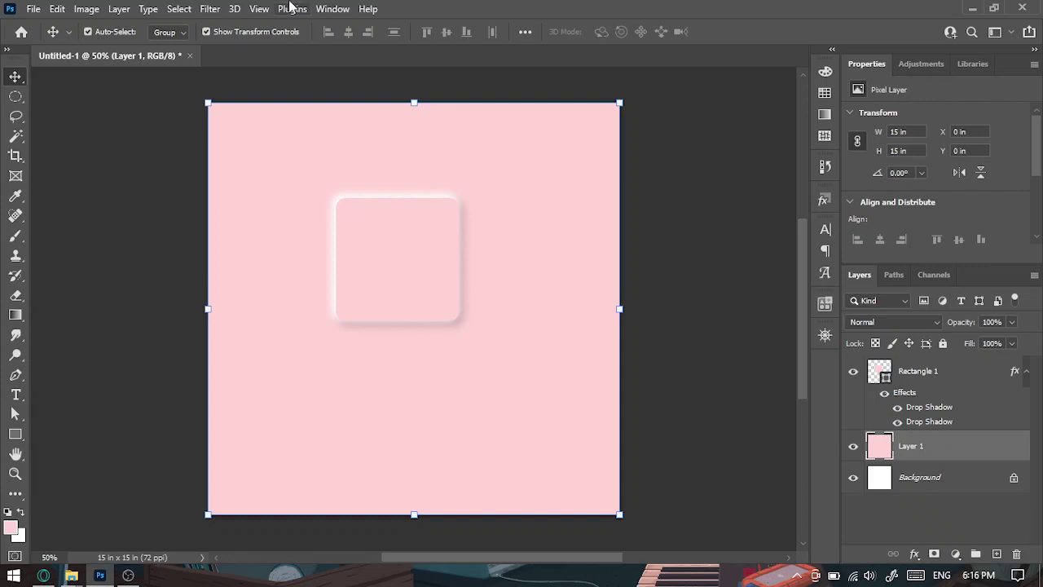
click(323, 10)
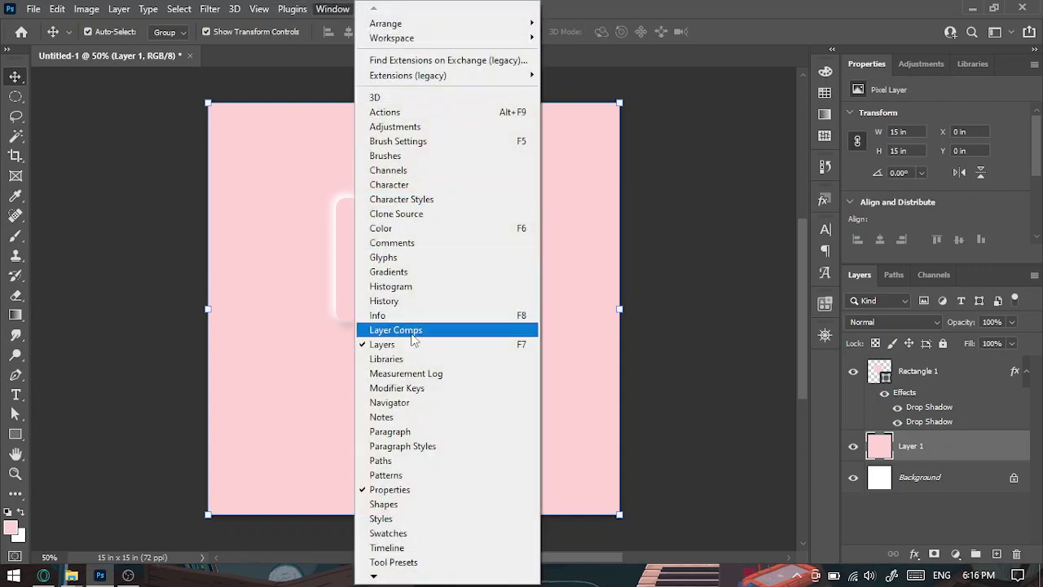
click(420, 519)
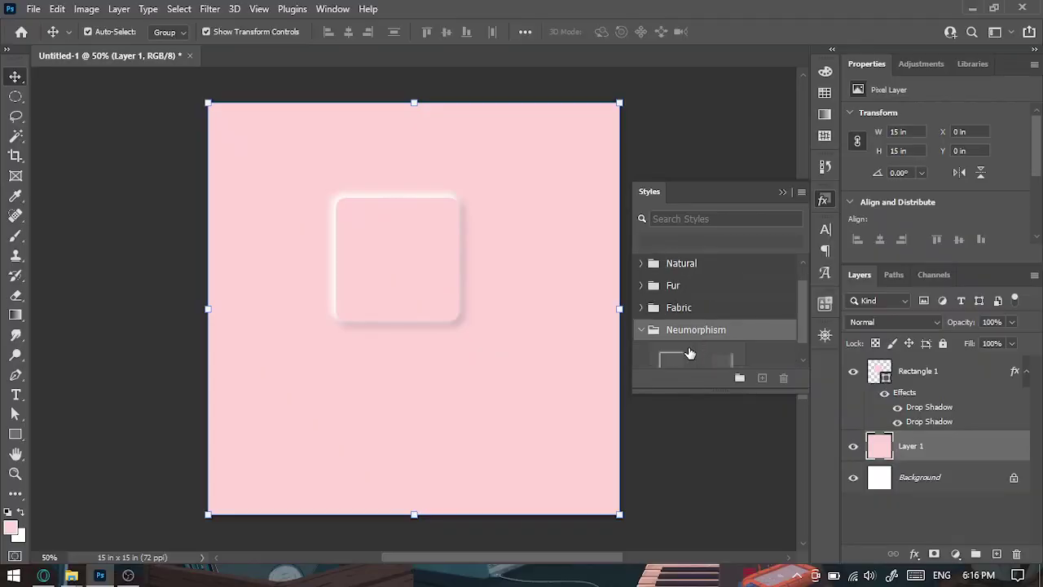
scroll(668, 357, down, 1)
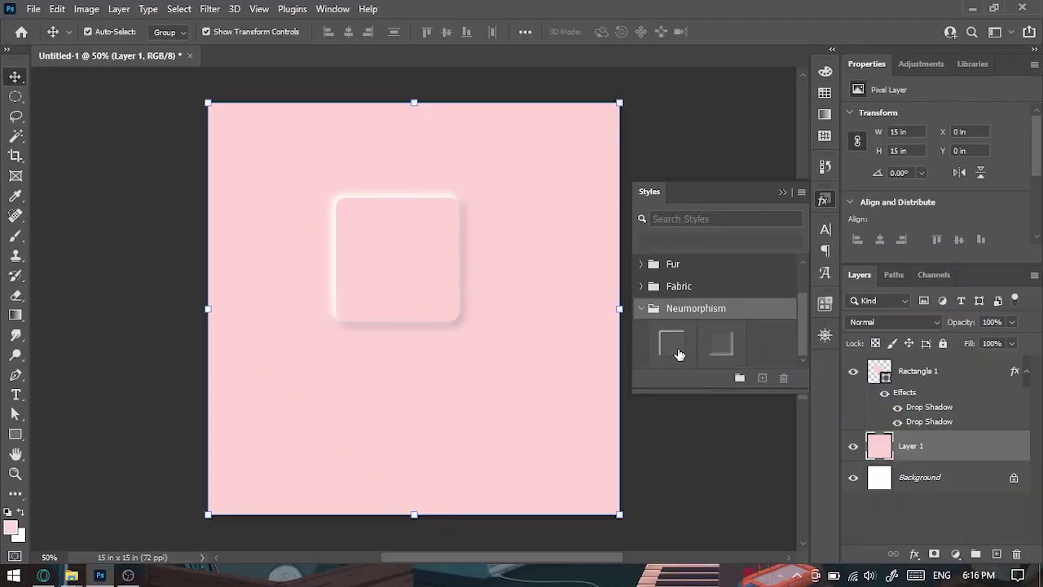
Apply the Neu1 preset style to the pink Layer 1 and to the rounded square, then deselect all layers.
click(673, 346)
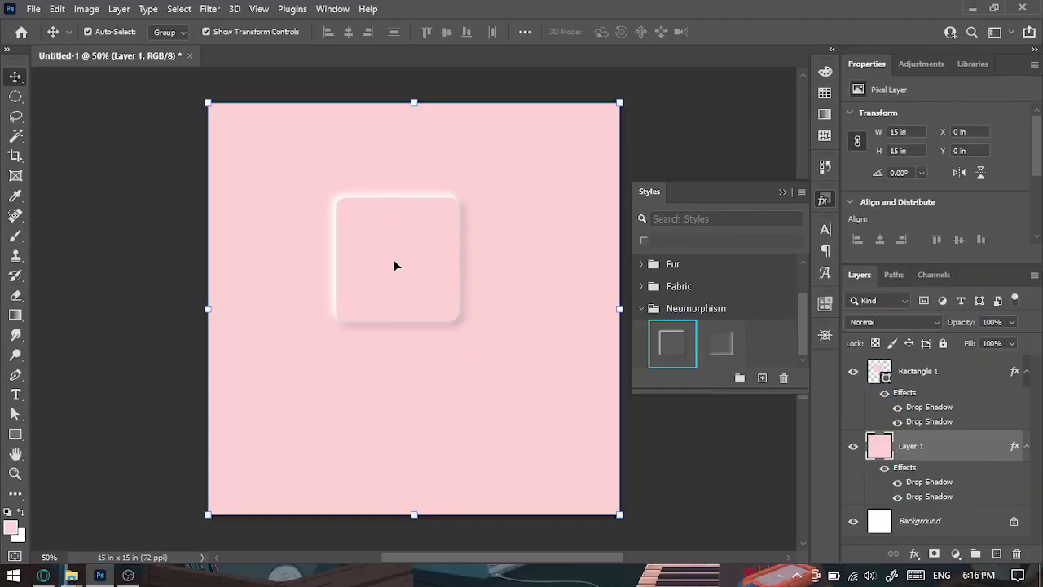
click(395, 266)
click(665, 346)
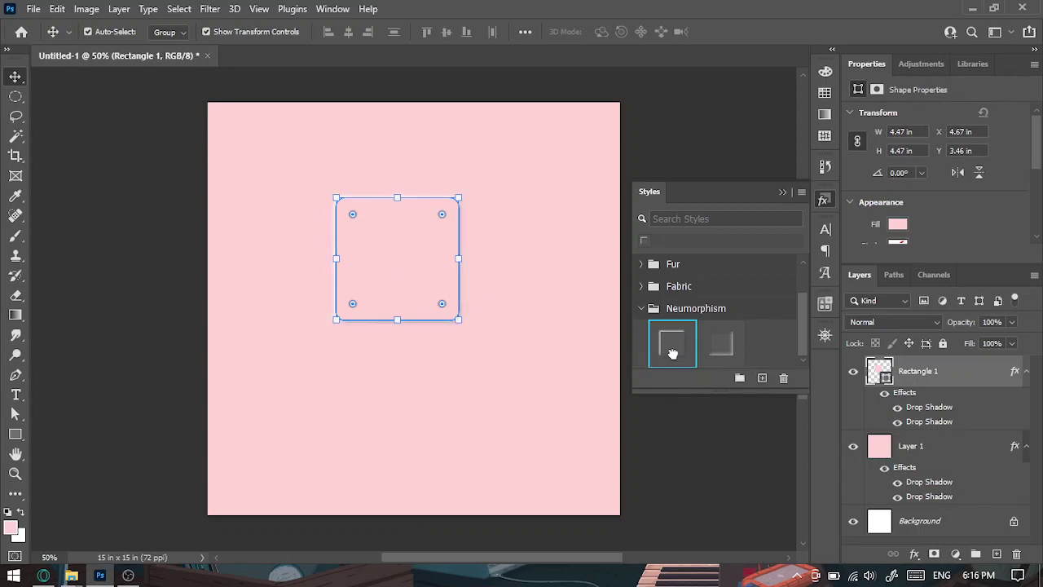
click(593, 436)
click(678, 440)
click(752, 344)
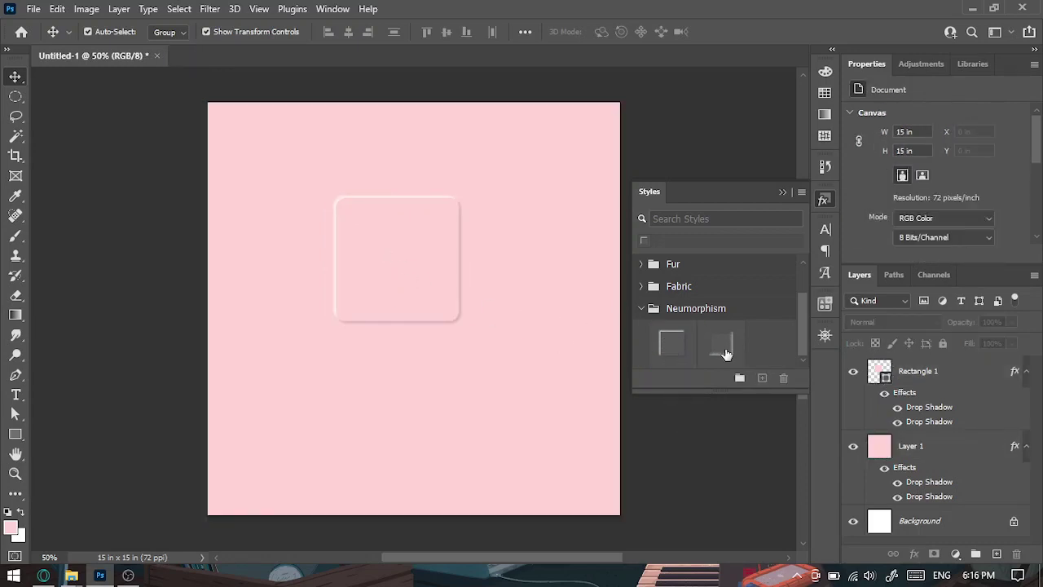
Delete the Neu2 and Neu1 preset styles and the Neumorphism group that held them.
click(725, 350)
click(784, 379)
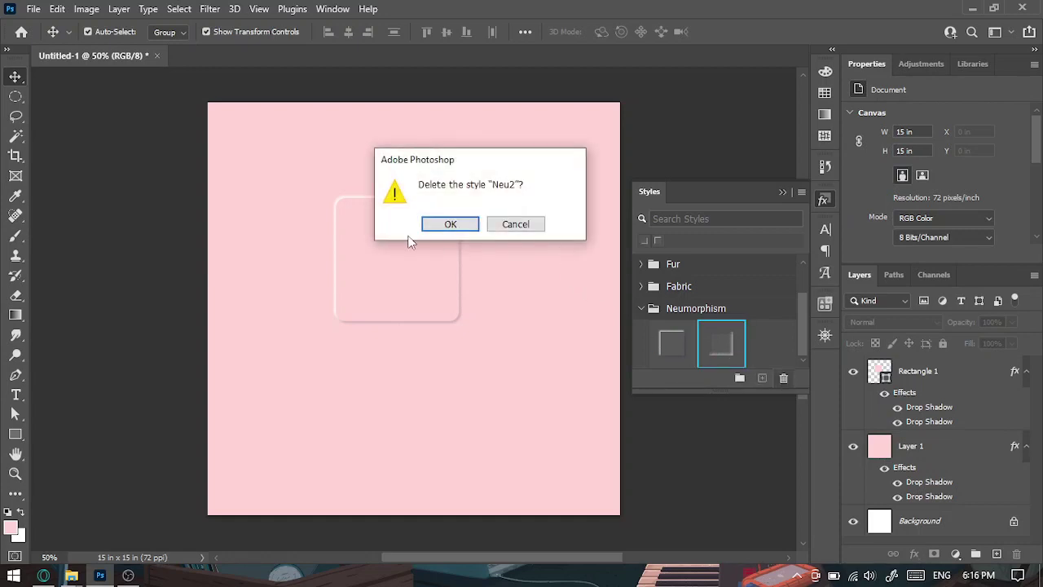
click(440, 225)
click(672, 343)
click(783, 379)
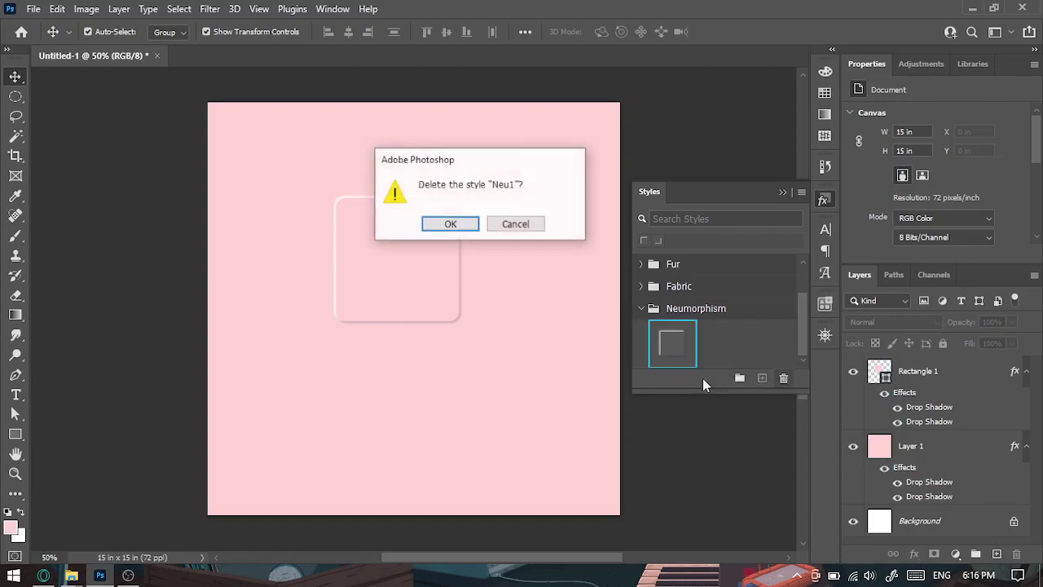
click(451, 224)
drag(698, 354, 784, 379)
click(451, 224)
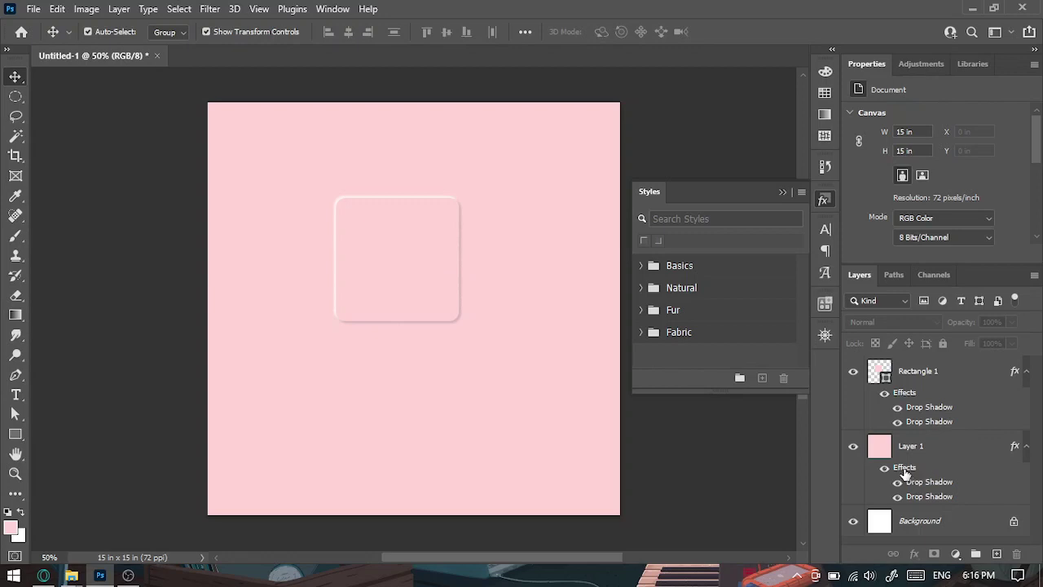
Remove all effects from Layer 1 and save the Rectangle 1 layer's effects as a new style named Neu1.
drag(905, 471, 1016, 554)
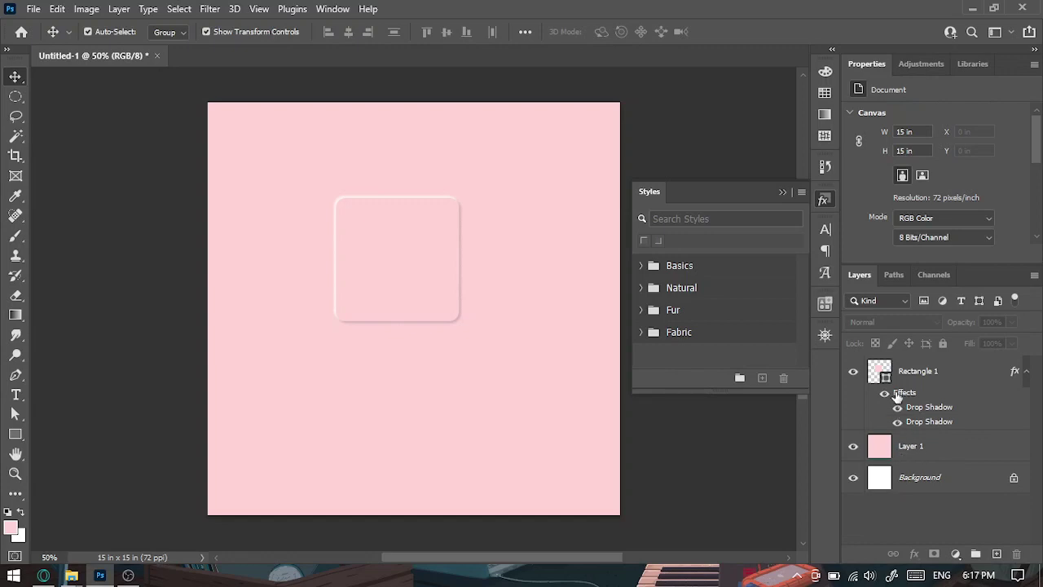
click(905, 372)
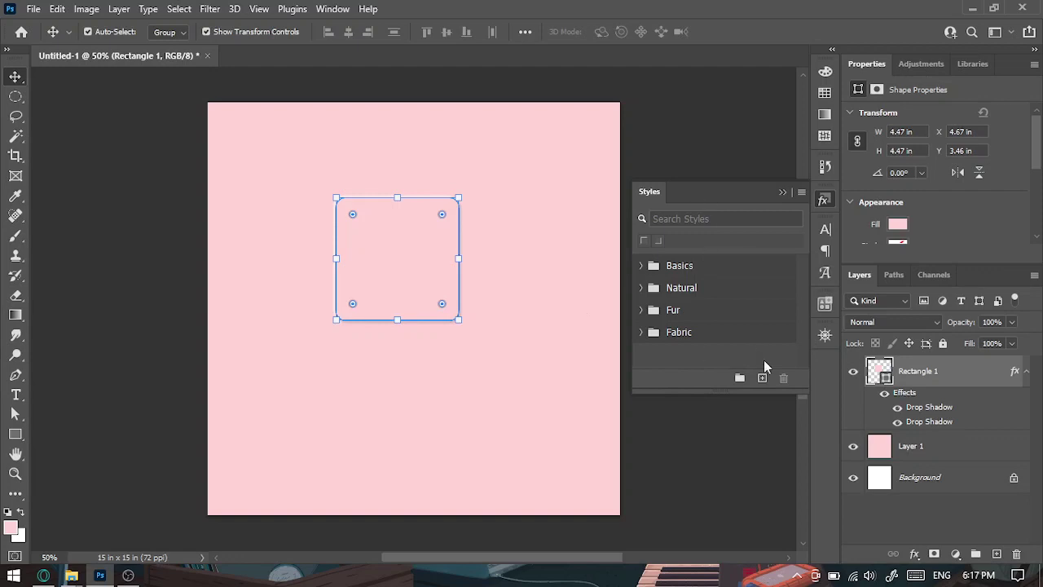
click(760, 380)
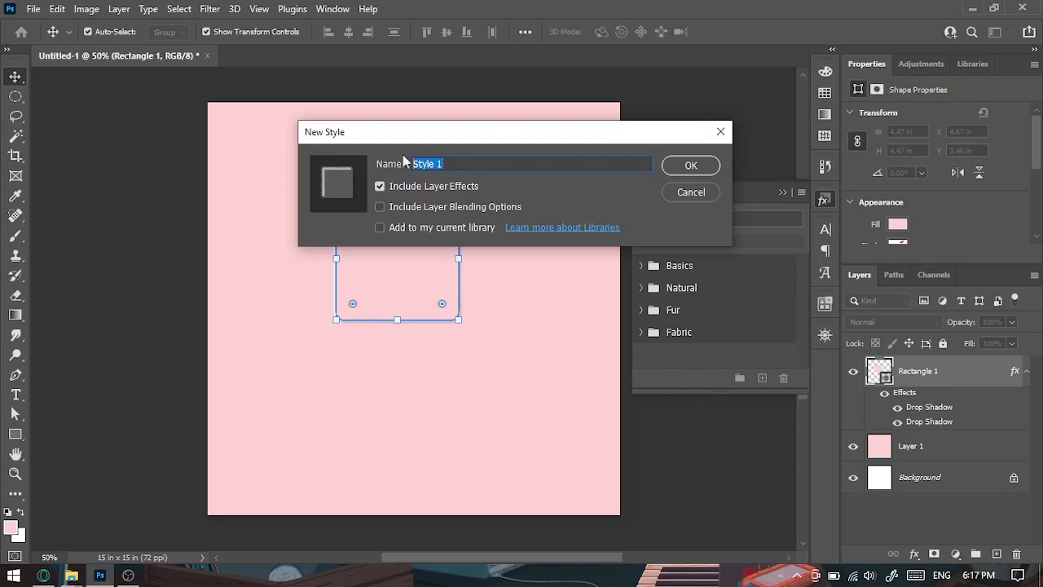
text(Neu1)
key(Return)
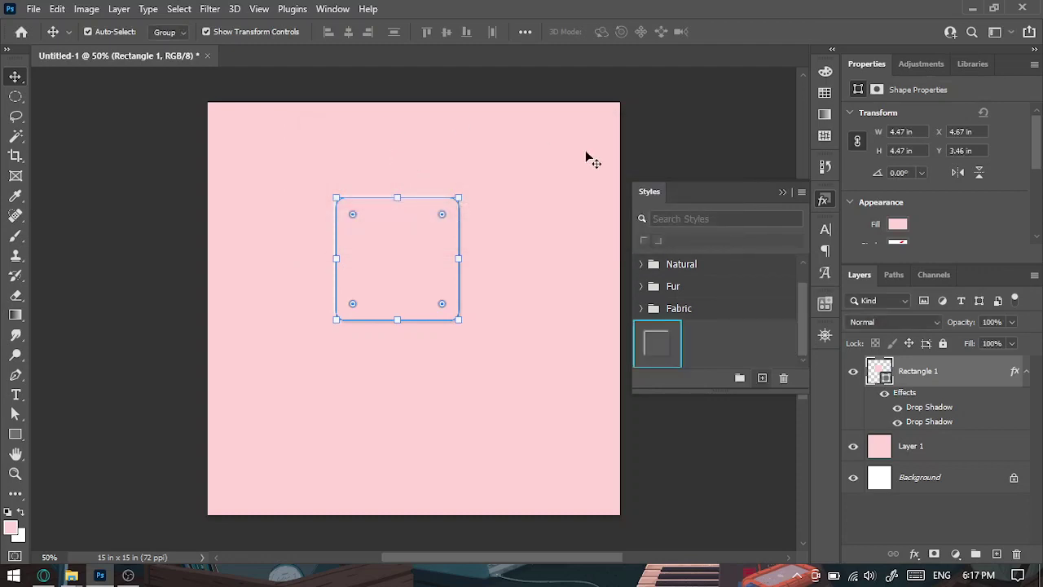
Move the rounded square to the canvas's upper-left area, at about X 0.97 in, Y 1.18 in.
click(549, 330)
drag(416, 278, 307, 221)
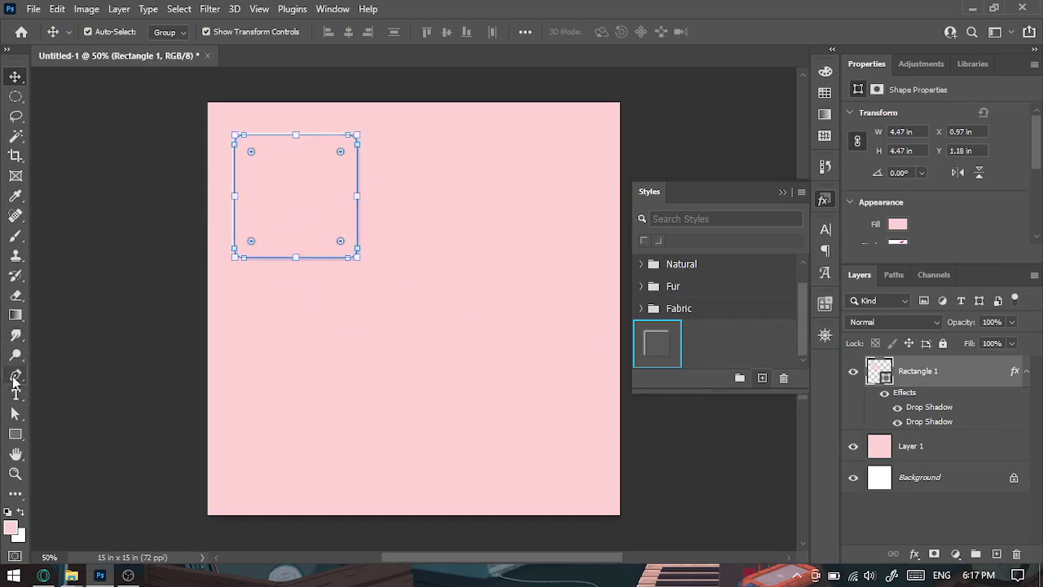
Draw a small four-point shape about 86 × 94 px beside the rounded square and apply the Neu1 style to it.
click(445, 163)
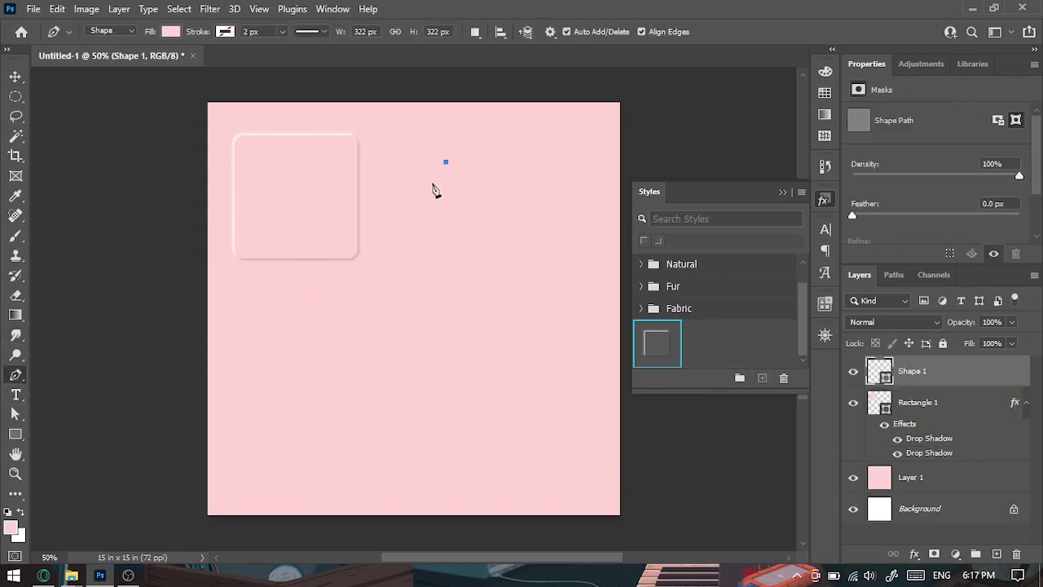
click(432, 181)
click(447, 197)
click(463, 177)
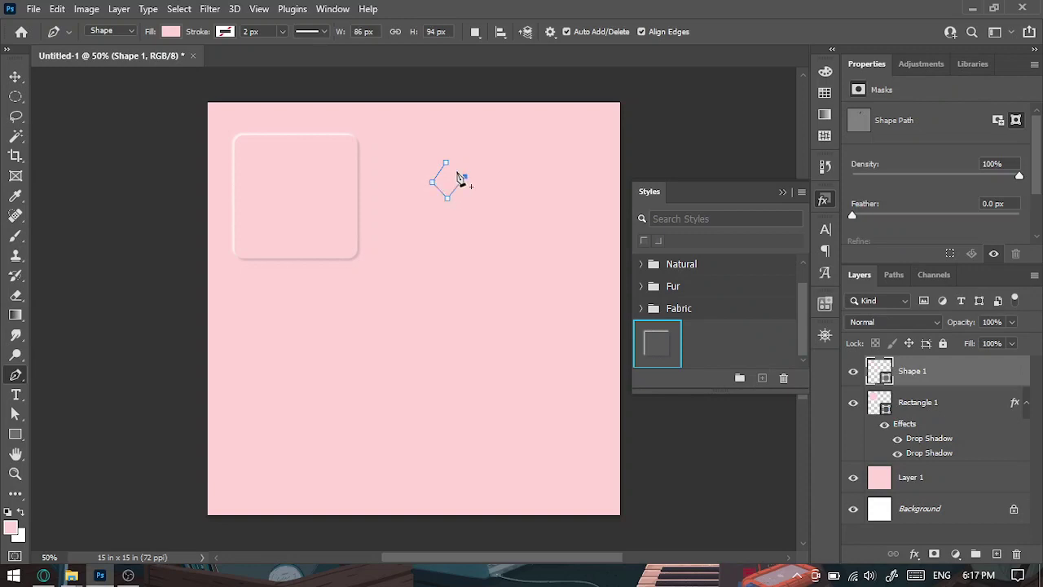
click(16, 77)
click(664, 352)
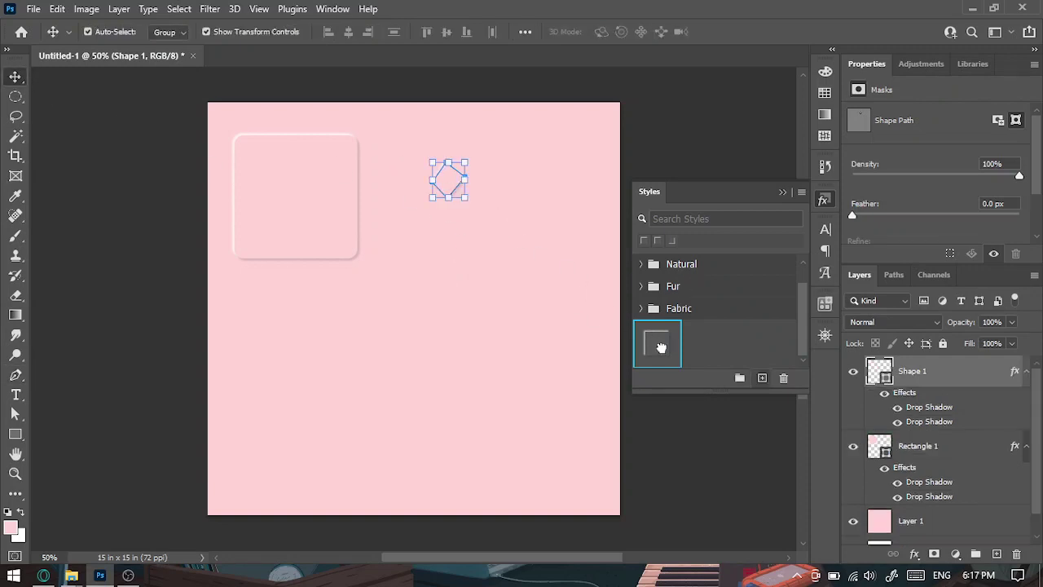
click(210, 184)
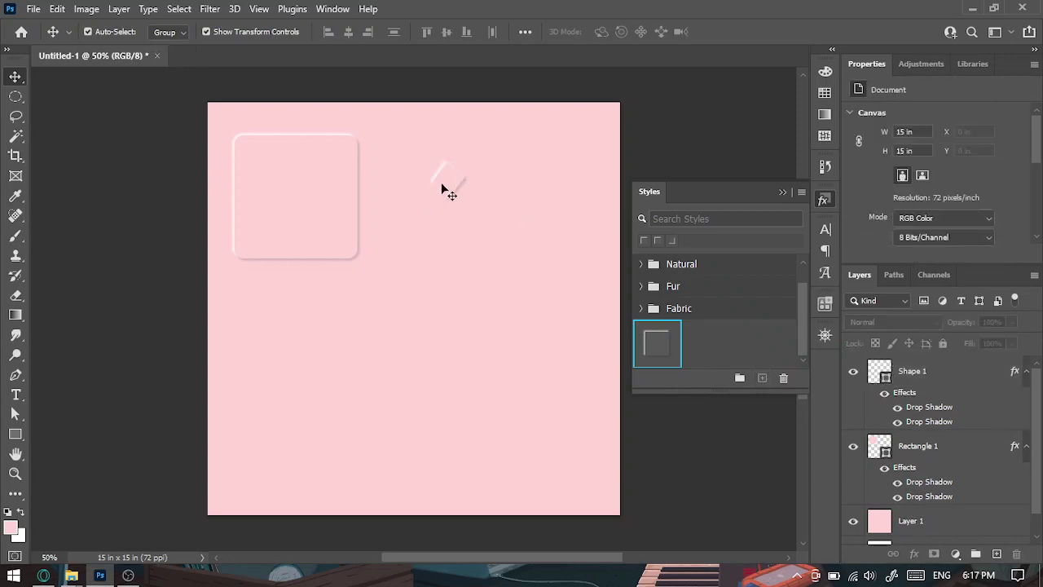
Enlarge the four-point shape to about 4.3 × 4.7 in and place it level with the rounded square.
drag(444, 187, 521, 282)
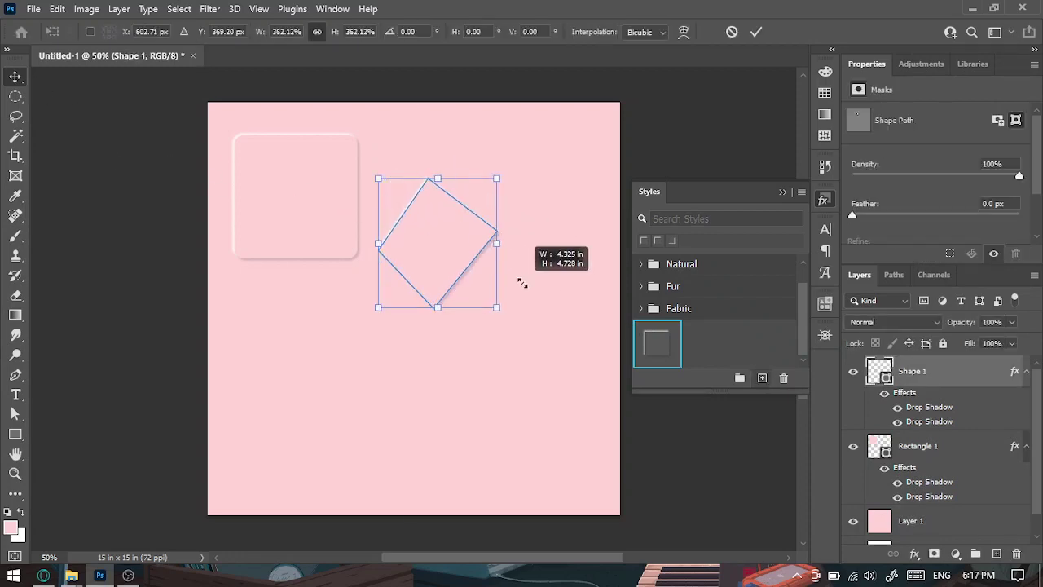
drag(442, 228, 463, 189)
key(Return)
click(244, 367)
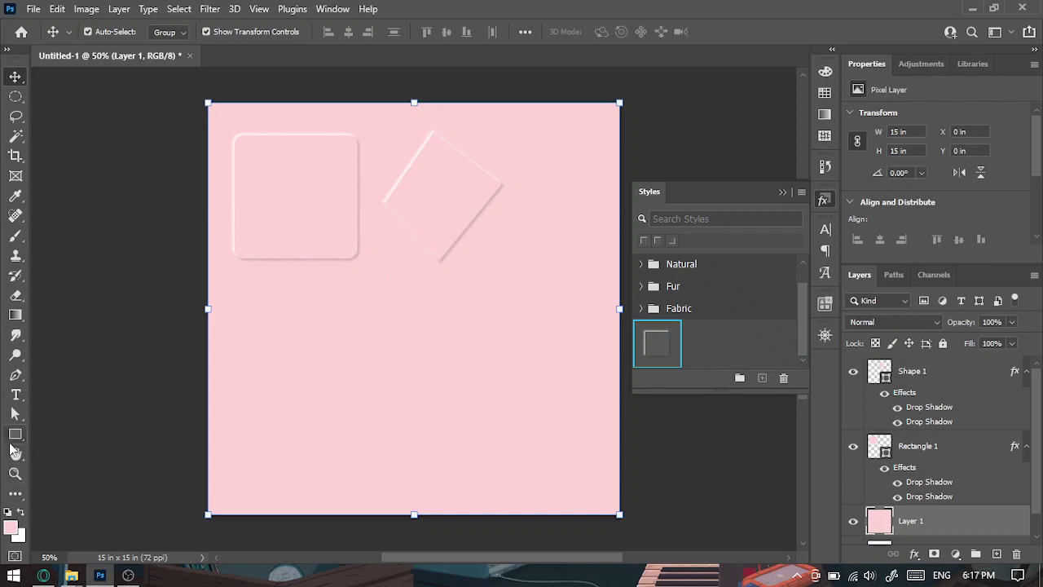
Draw a circle about 2.92 in wide, apply the Neu1 style, and place it beside the four-point shape at about X 11.19 in, Y 1.96 in.
click(15, 433)
click(76, 449)
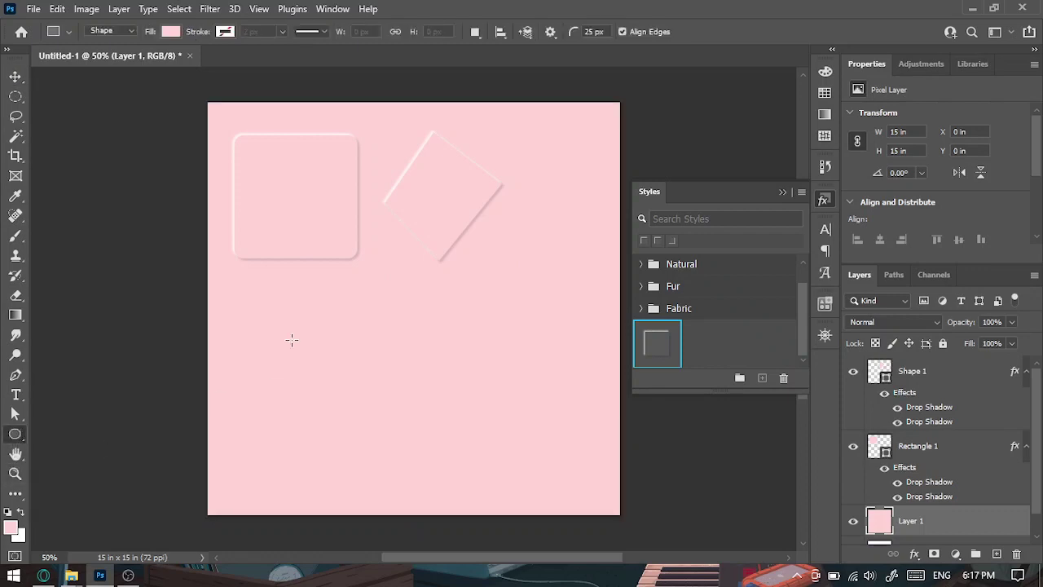
drag(294, 337, 569, 204)
key(v)
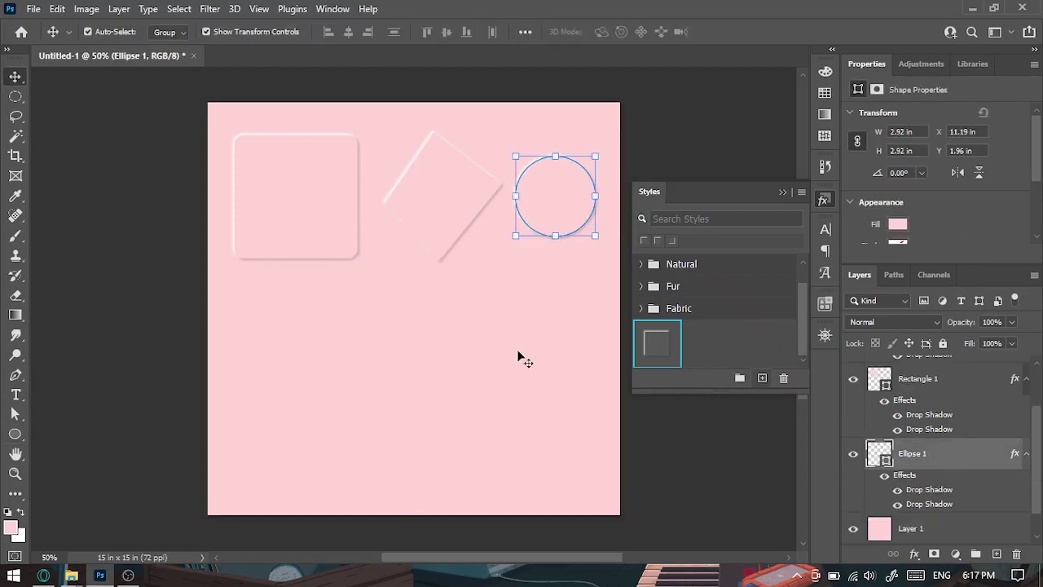
click(518, 356)
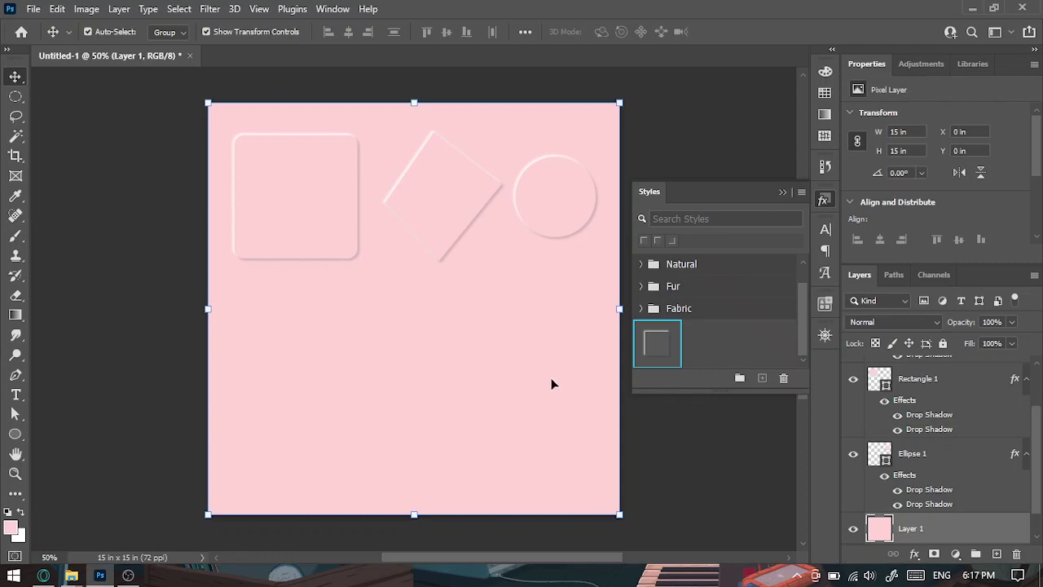
Duplicate the circle into the canvas's lower half and enlarge the copy to about 5.83 in at X 4.86 in, Y 7.5 in.
click(560, 202)
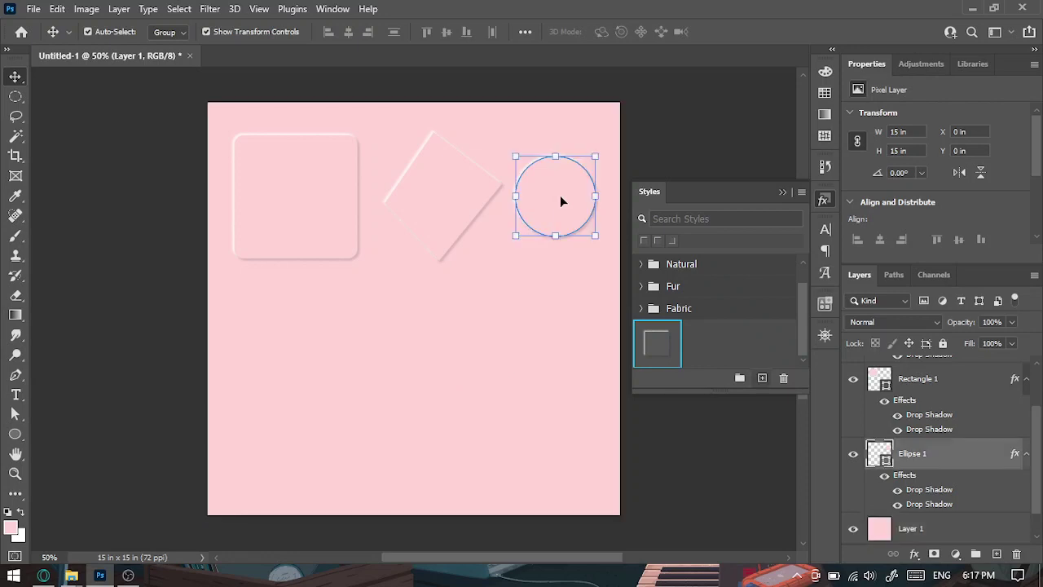
drag(563, 228, 407, 489)
drag(328, 391, 426, 383)
click(757, 31)
click(591, 352)
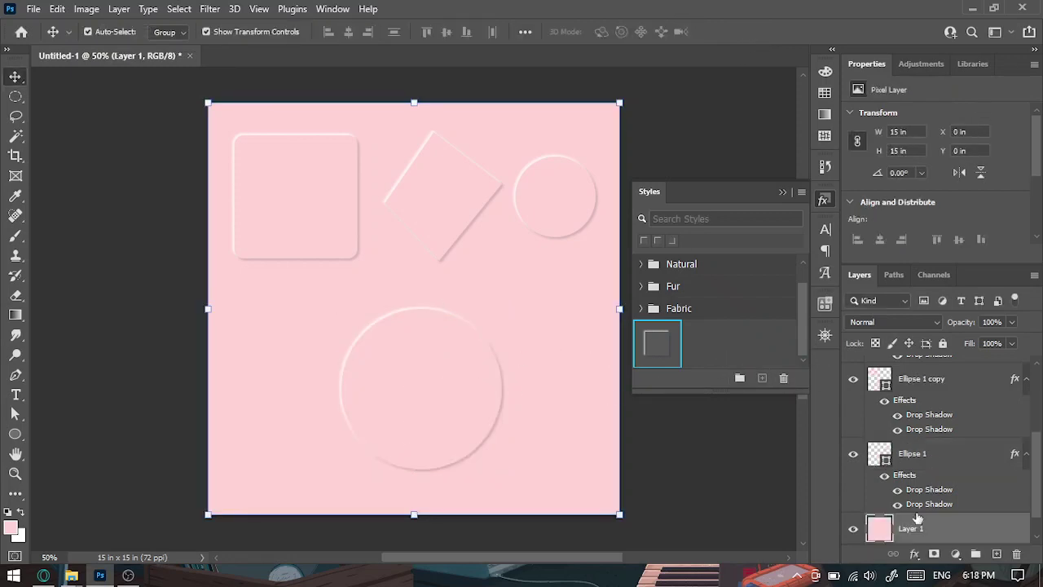
Disable both drop shadows in the layer style of the large circle copy.
scroll(921, 512, down, 1)
scroll(945, 502, up, 5)
click(440, 403)
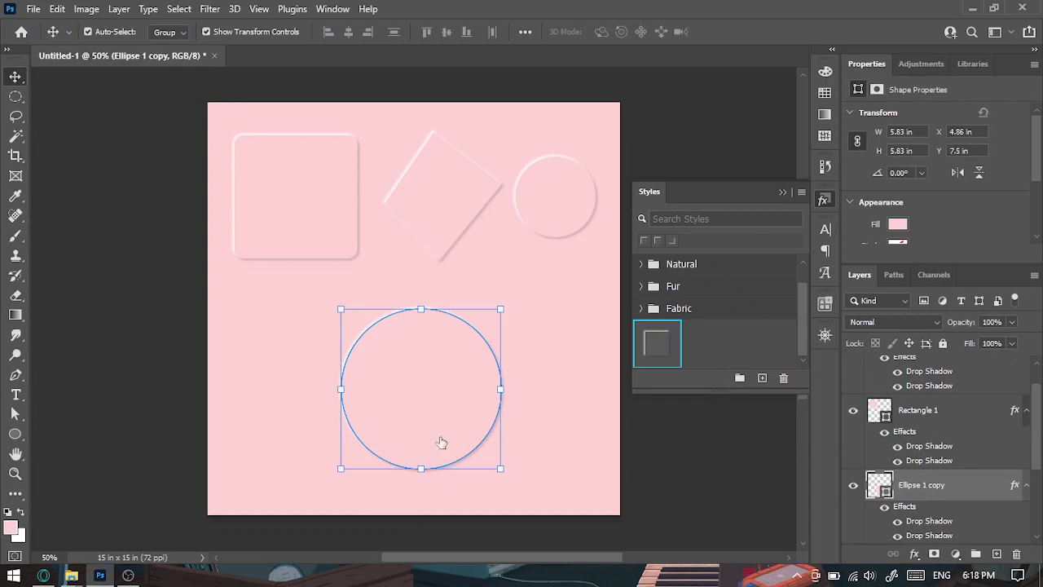
key(h)
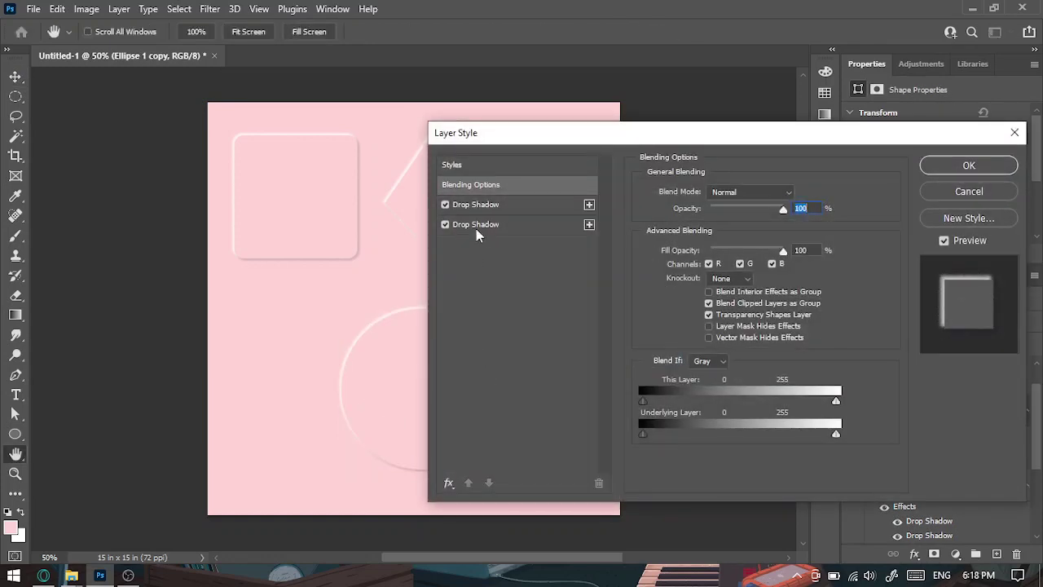
click(472, 228)
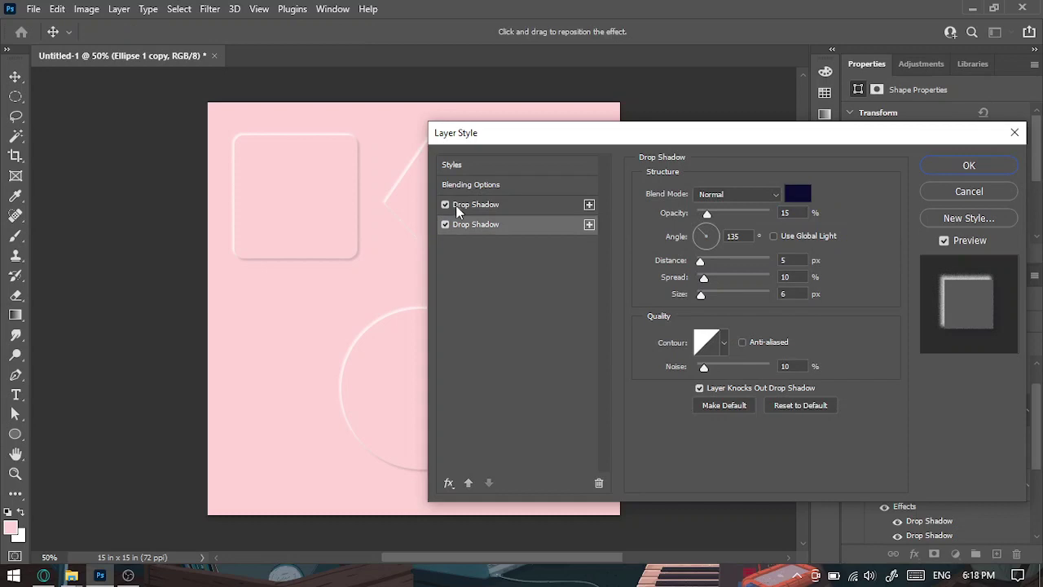
click(445, 204)
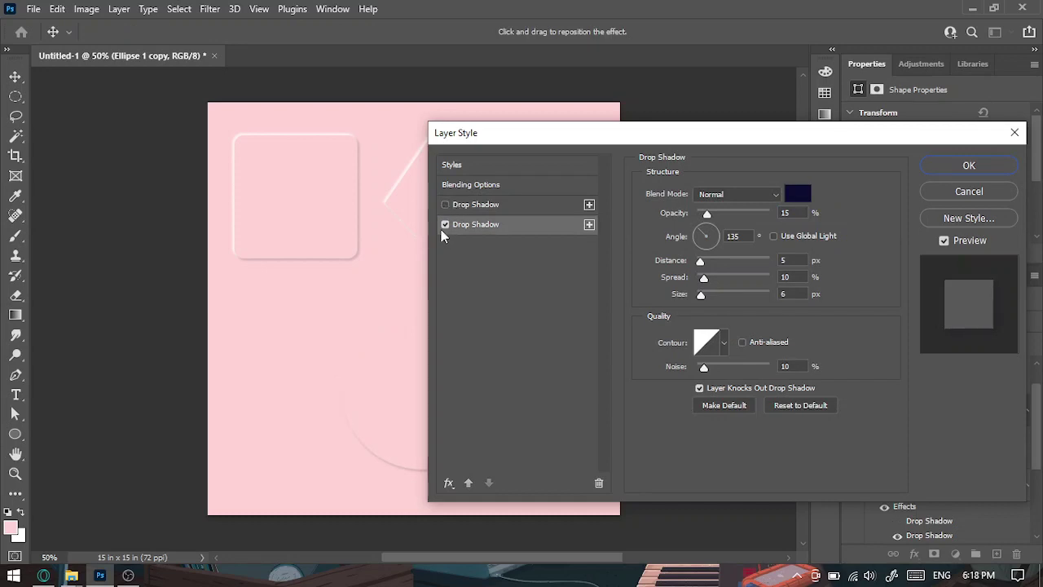
click(444, 224)
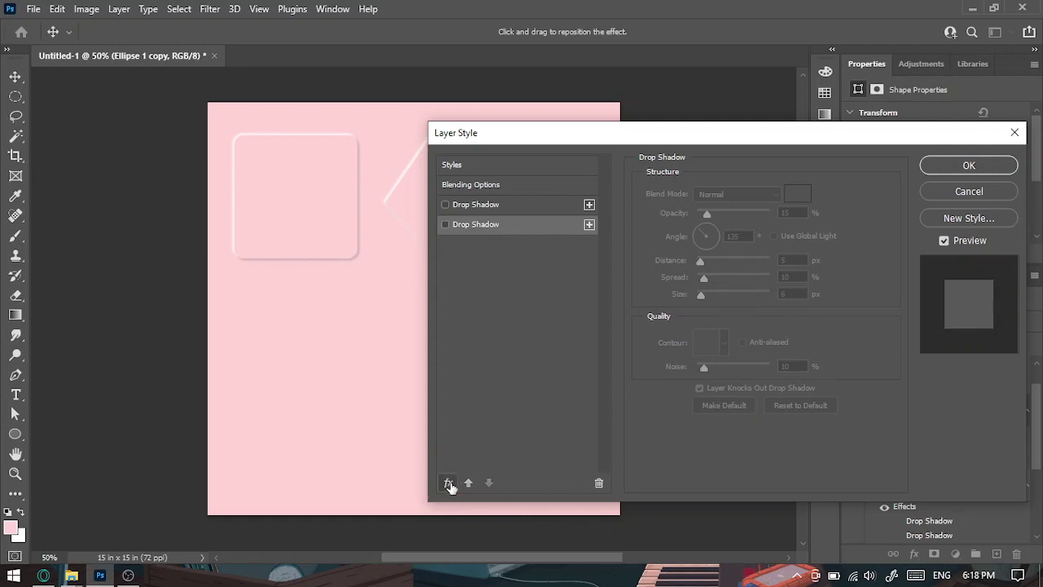
Add two inner shadows to the large circle, the upper one dark in Multiply mode with 17% opacity, -45° angle and 29 px size.
click(450, 484)
click(501, 342)
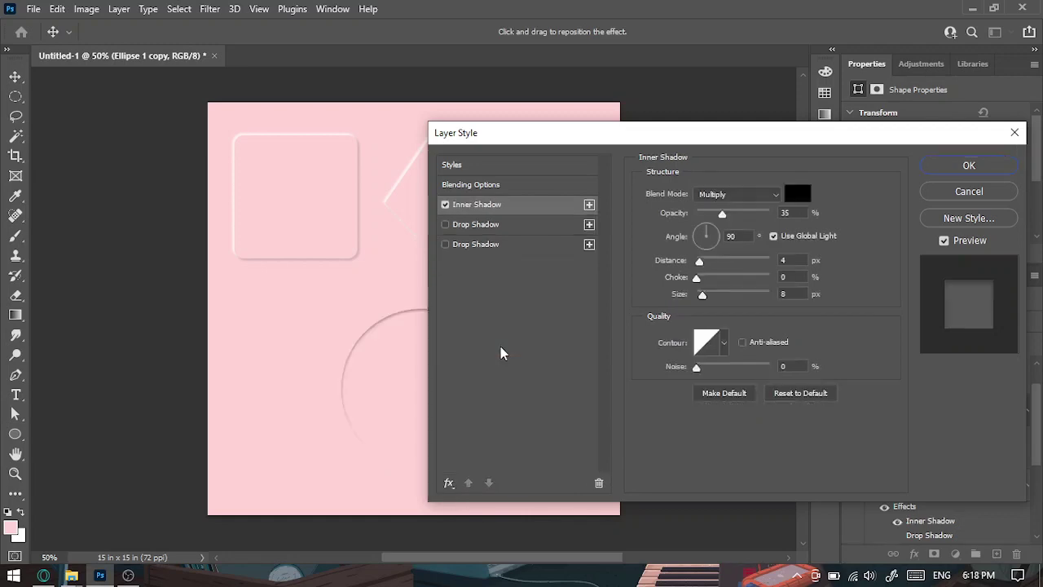
click(447, 483)
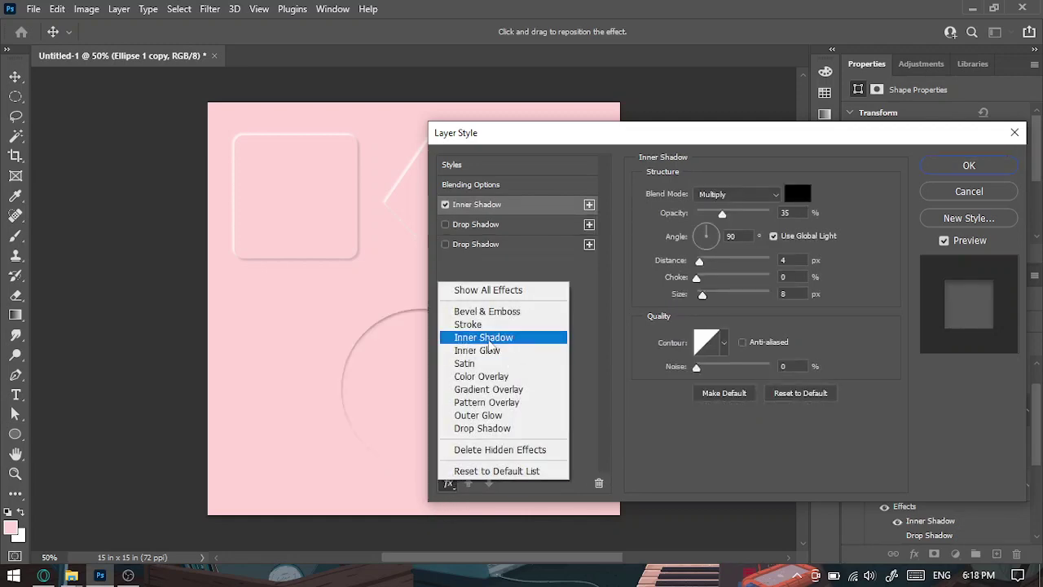
click(489, 341)
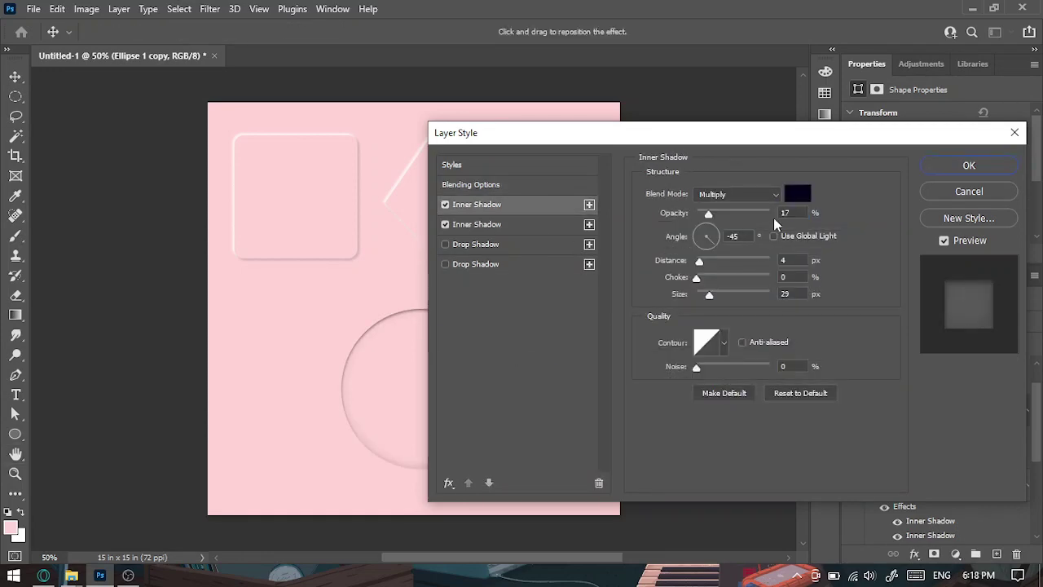
Set the lower inner shadow to white in Normal blend mode with an angle of -45°.
click(494, 227)
click(797, 194)
click(507, 302)
click(852, 292)
click(734, 194)
click(712, 197)
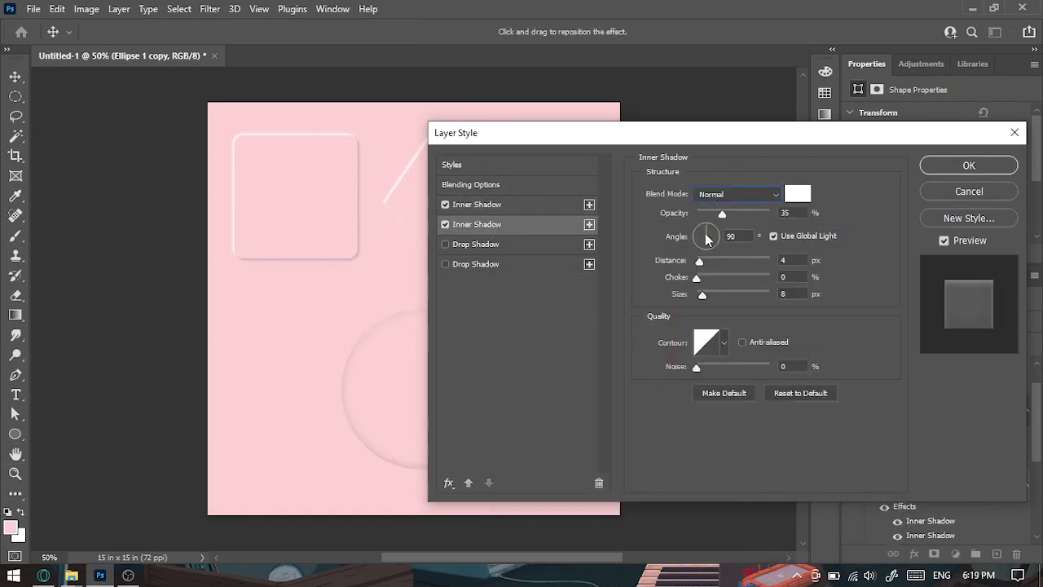
double_click(731, 236)
text(-45)
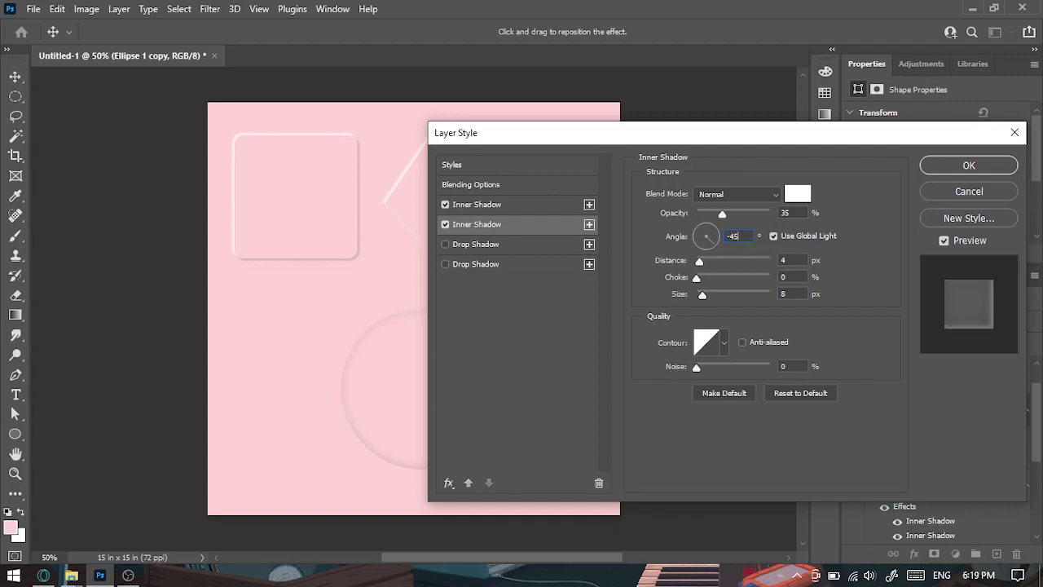
Set the dark inner shadow's angle to 135° and raise its opacity slightly.
click(476, 204)
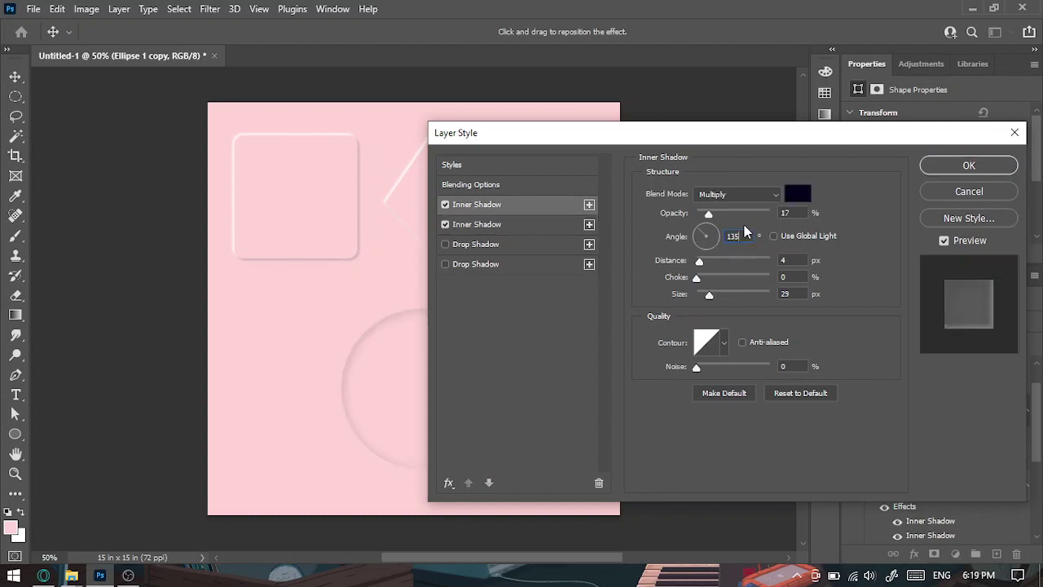
drag(708, 215, 713, 214)
click(717, 196)
click(717, 196)
Set the white inner shadow to 100% opacity, 15 px distance, 3% choke, 10 px size and 11% noise, and apply the layer style.
drag(699, 262, 723, 262)
click(534, 227)
drag(744, 134, 679, 57)
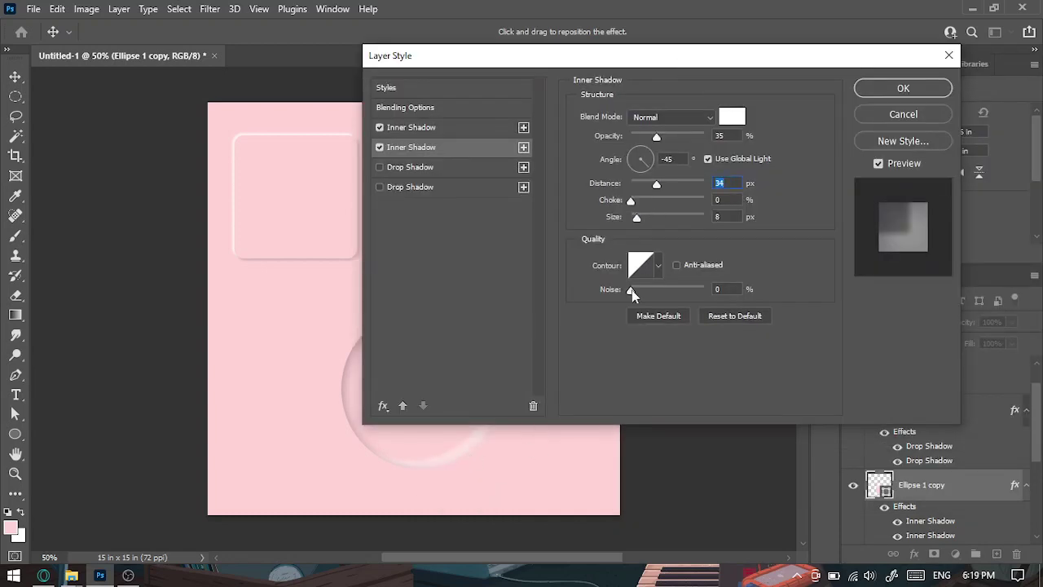
drag(631, 290, 639, 290)
drag(636, 217, 650, 183)
click(673, 136)
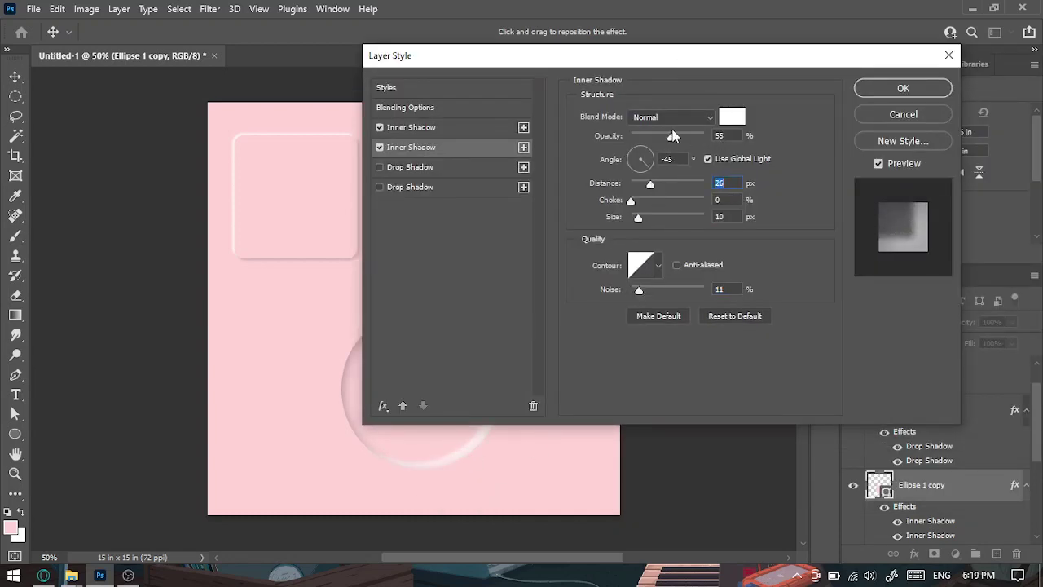
drag(671, 136, 730, 139)
drag(650, 184, 642, 185)
drag(631, 199, 634, 199)
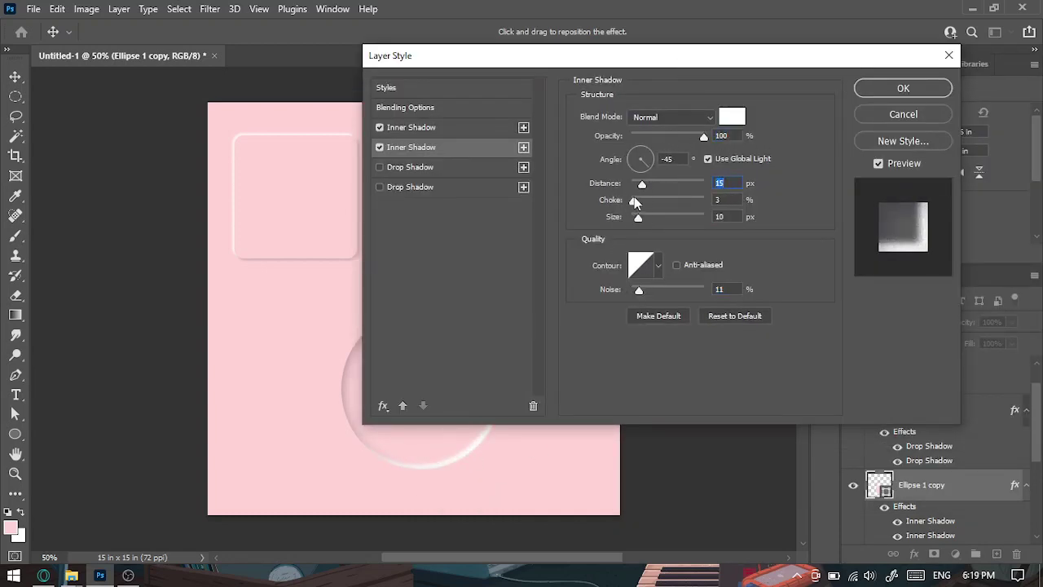
click(903, 88)
click(531, 450)
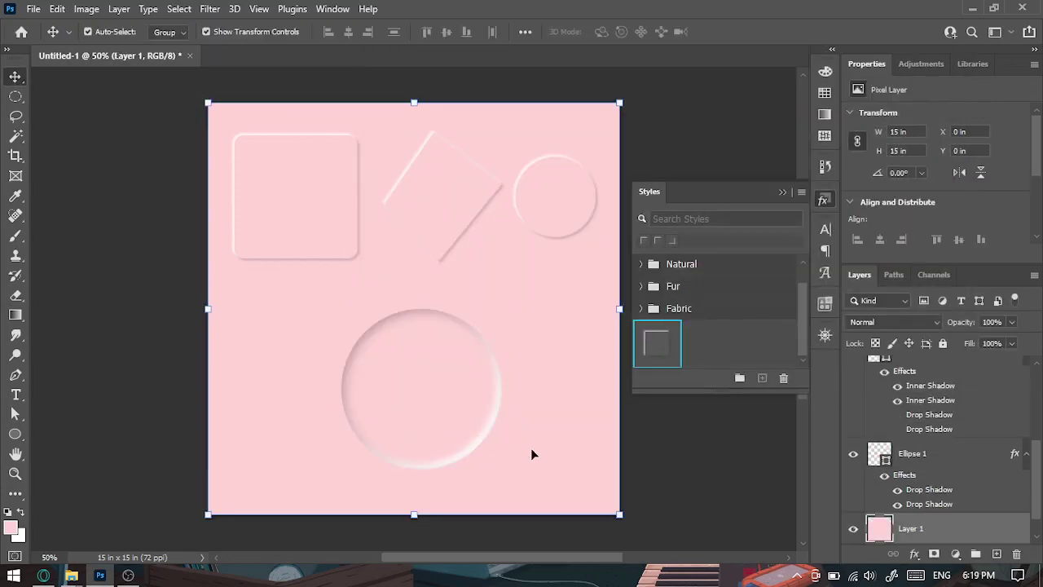
Remove the disabled drop shadows from the large circle and save its effects as a new style named Neu2.
click(430, 411)
drag(410, 389, 374, 376)
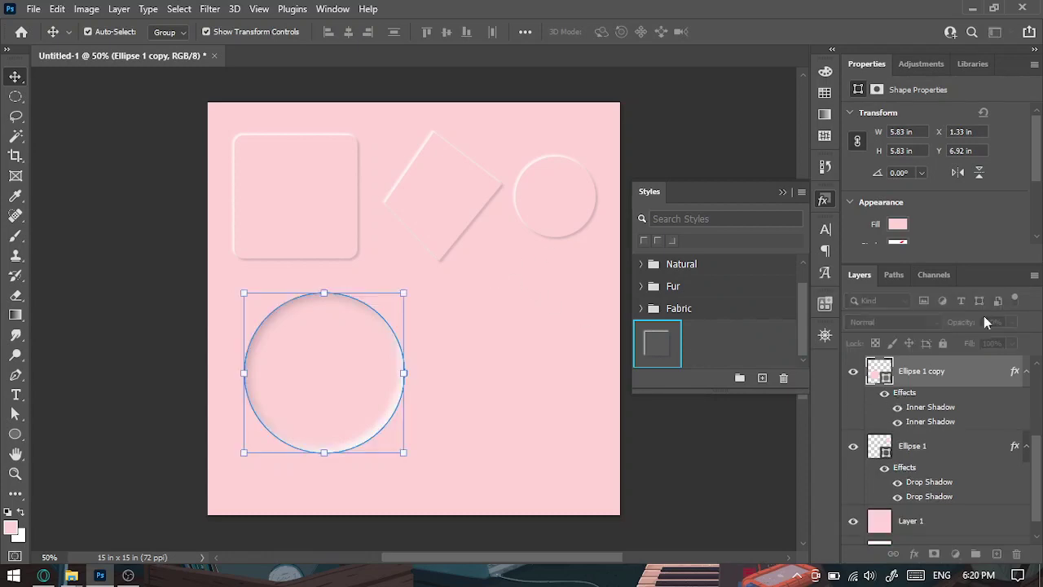
click(762, 377)
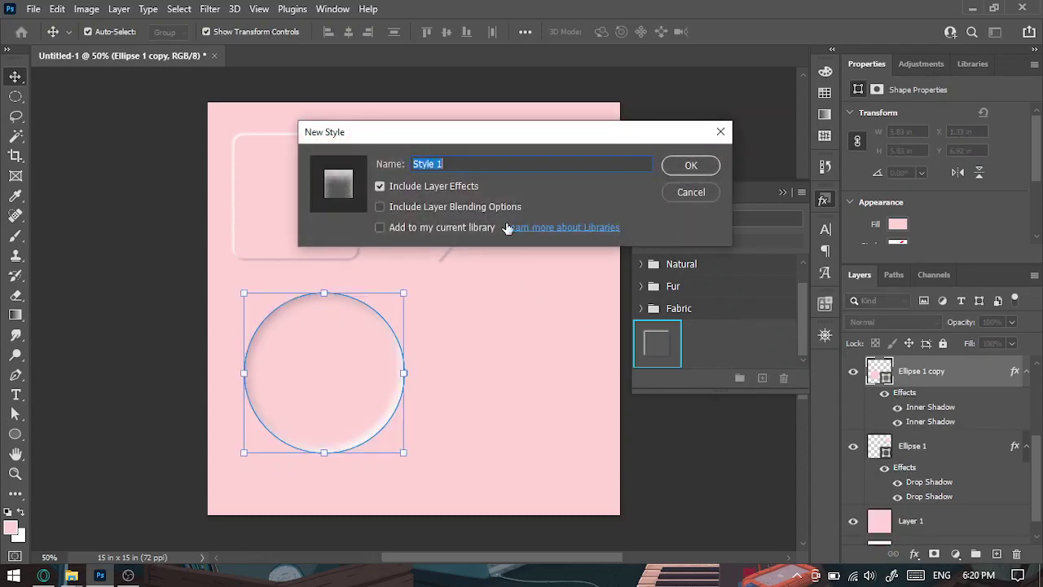
text(Neu2)
key(Return)
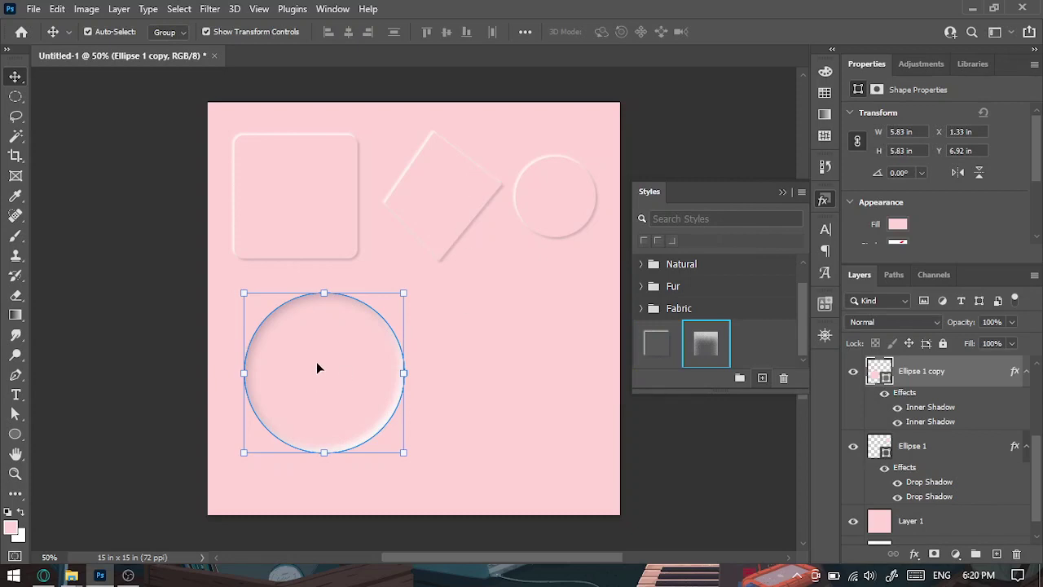
Move the large recessed circle to the canvas's lower-right area, at about X 8.57 in, Y 8.36 in, and deselect it.
drag(318, 369, 521, 408)
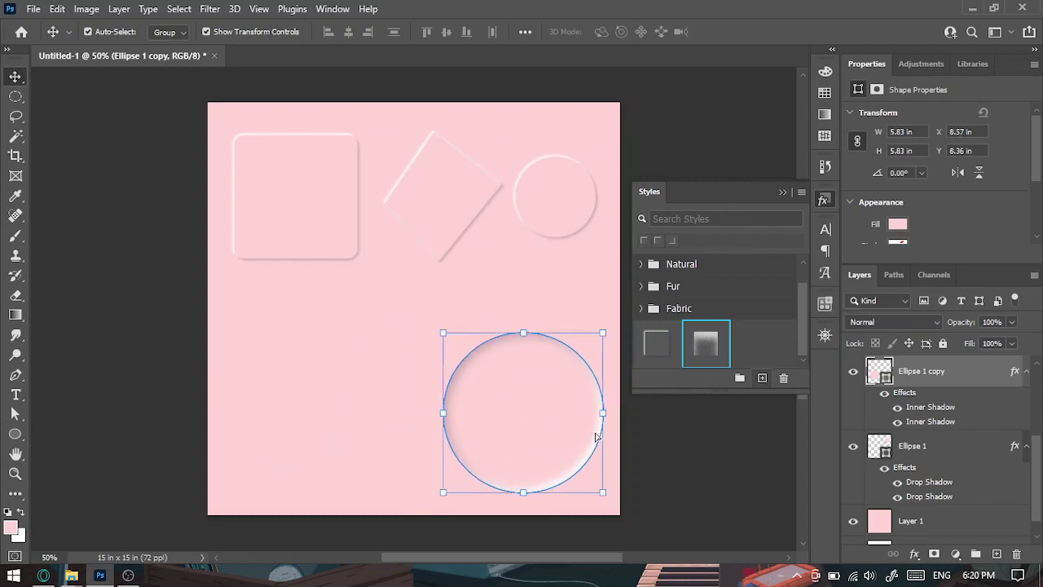
click(717, 472)
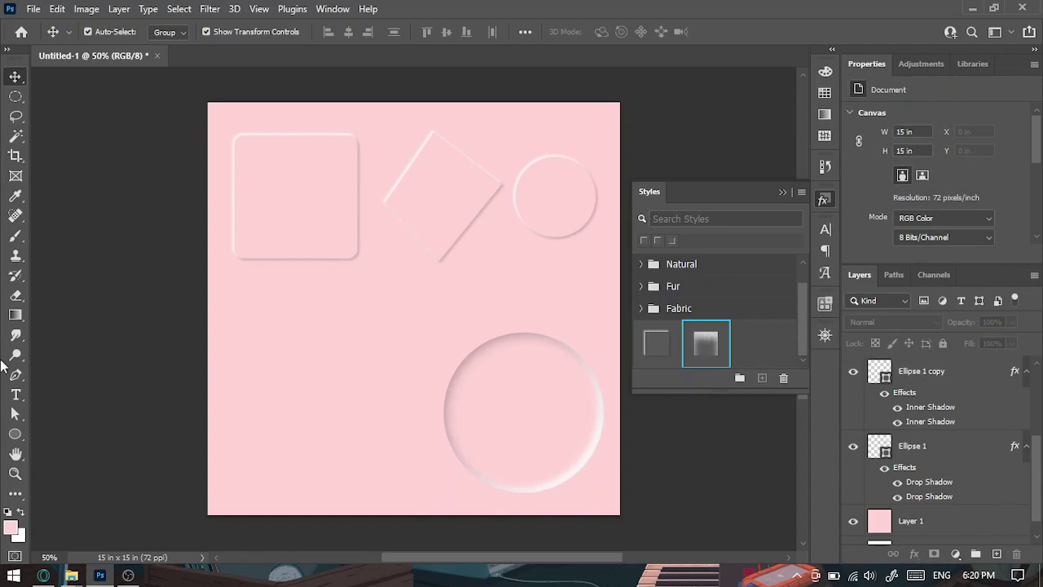
Choose the canoe from the Boats group as the shape for the Custom Shape tool.
right_click(15, 434)
click(97, 507)
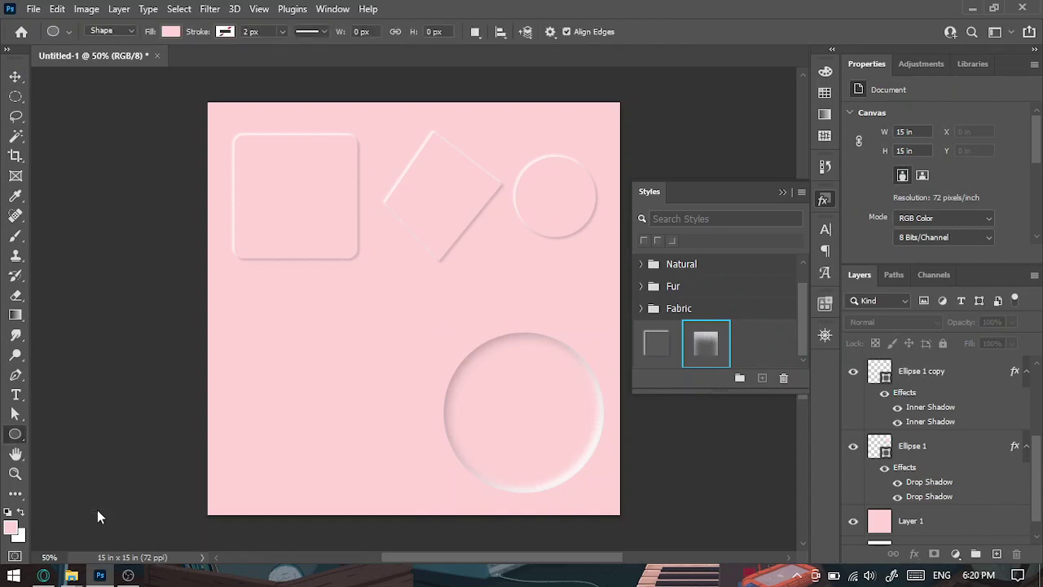
click(616, 30)
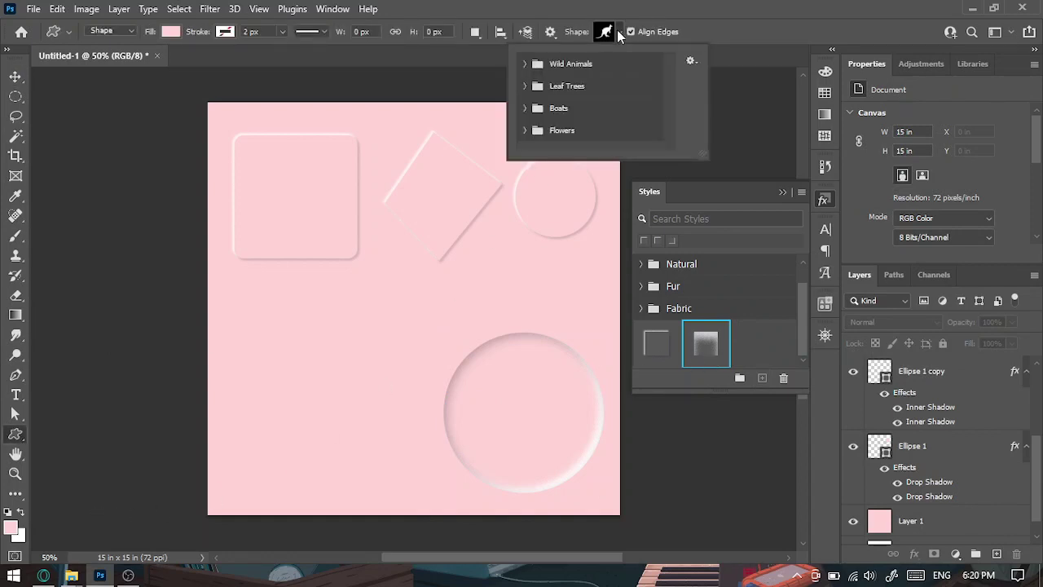
scroll(584, 114, down, 1)
scroll(567, 122, up, 1)
click(534, 109)
click(524, 109)
scroll(641, 140, down, 3)
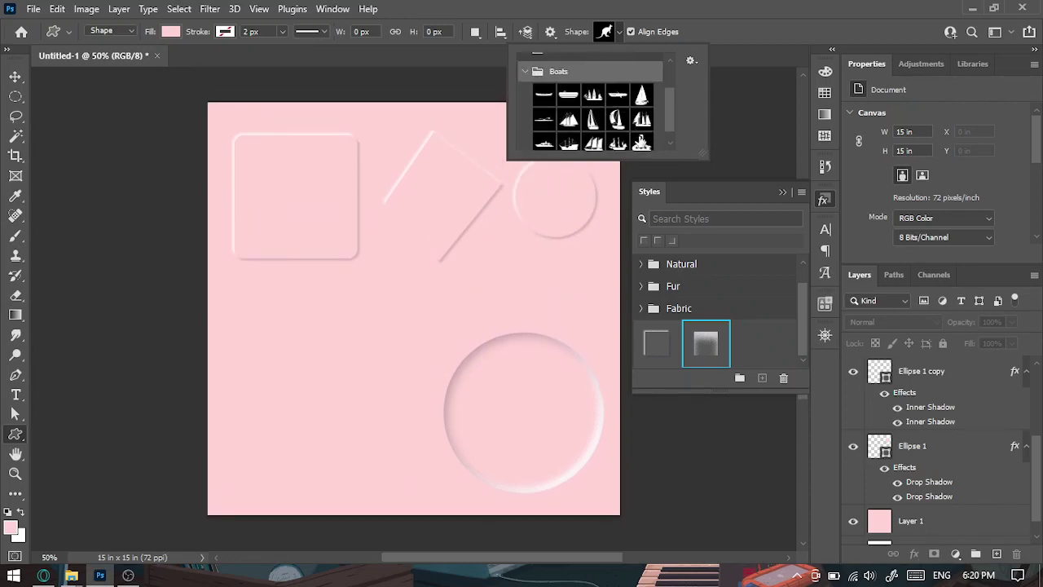
scroll(546, 130, up, 3)
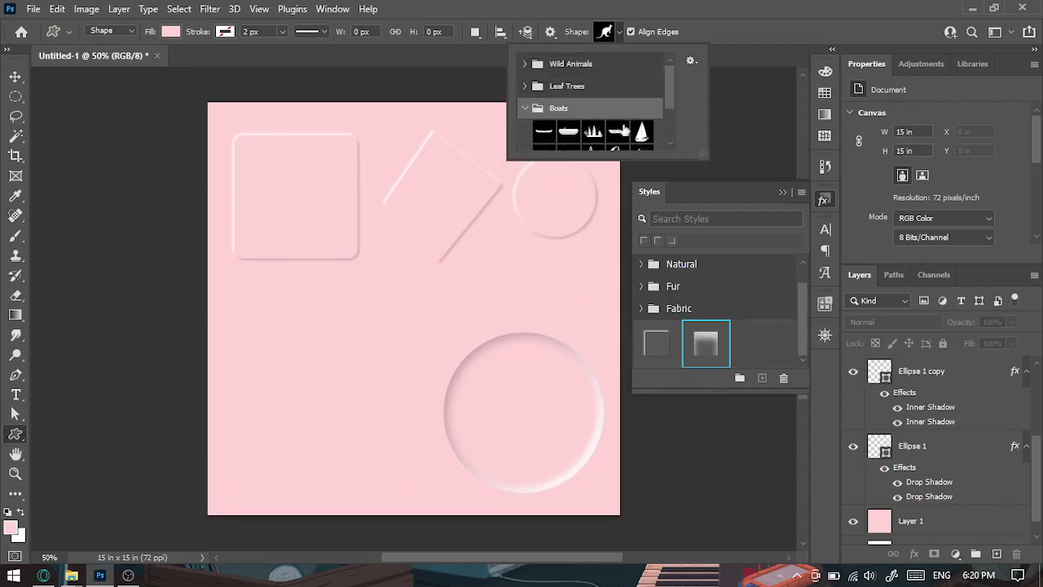
click(552, 132)
click(748, 6)
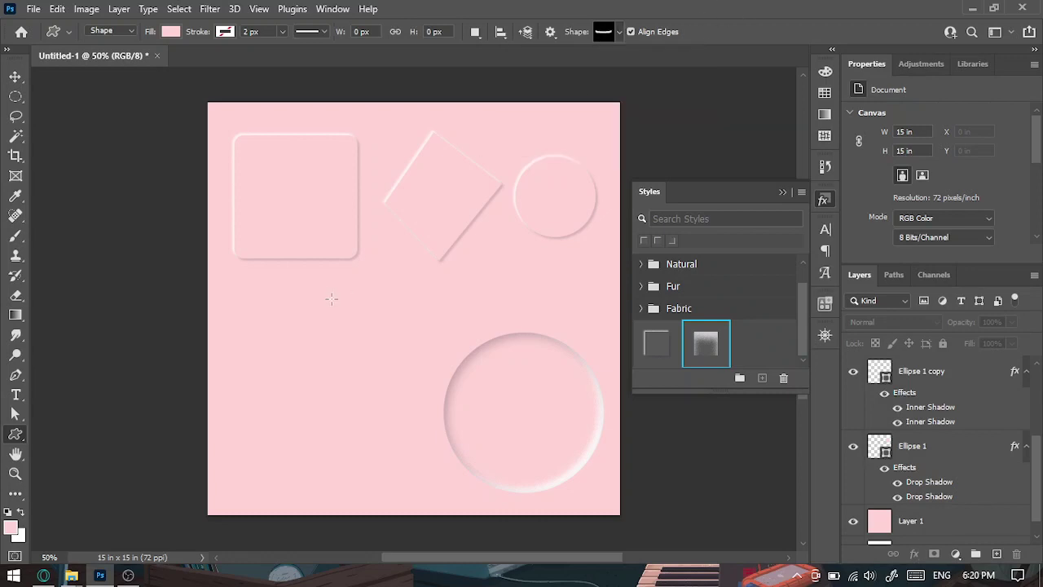
Draw a canoe shape about 440 × 213 px below the rounded square and apply the Neu1 style to it.
drag(265, 304, 432, 384)
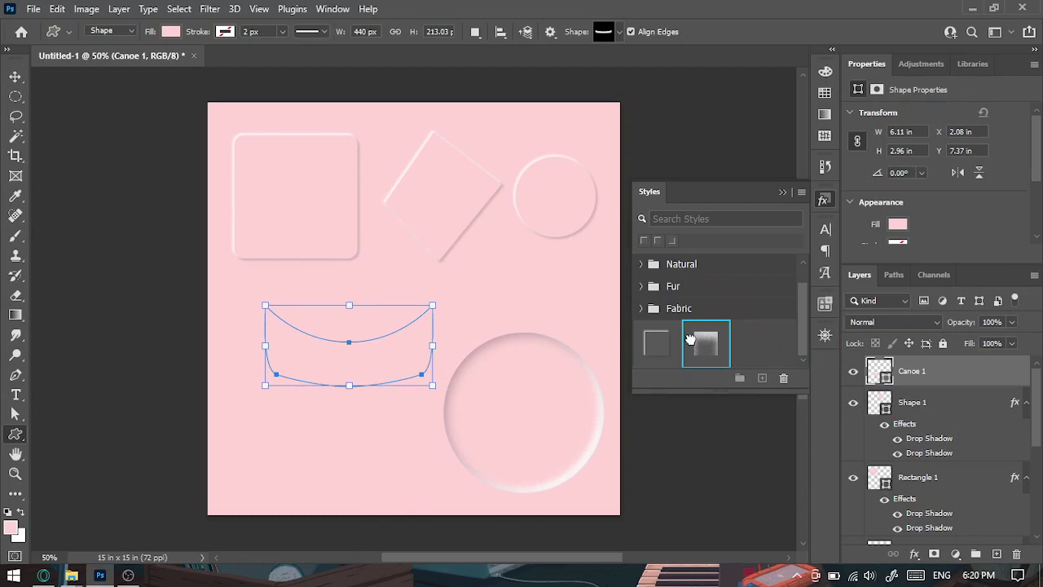
click(692, 342)
click(656, 345)
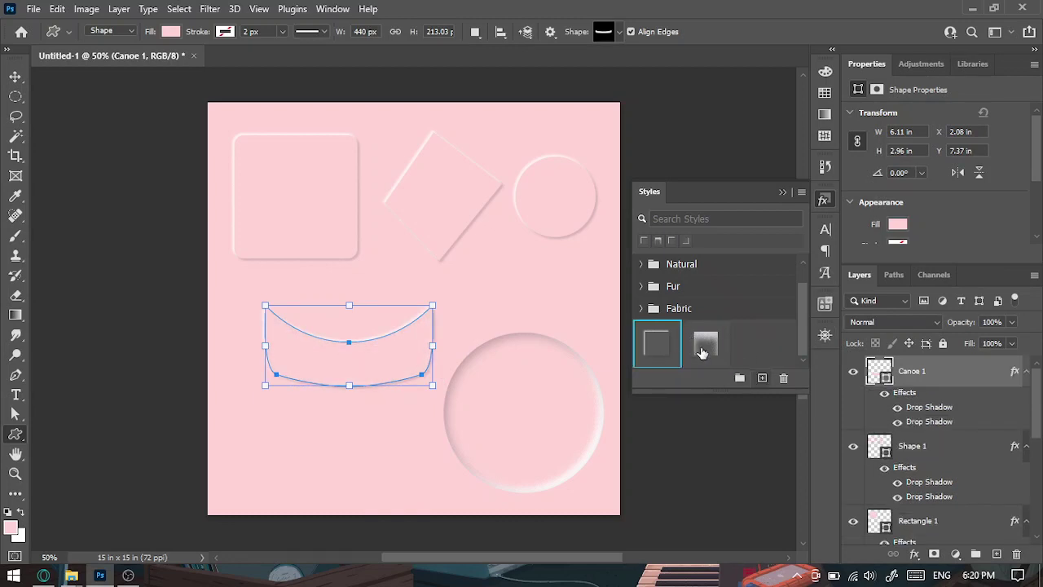
click(15, 76)
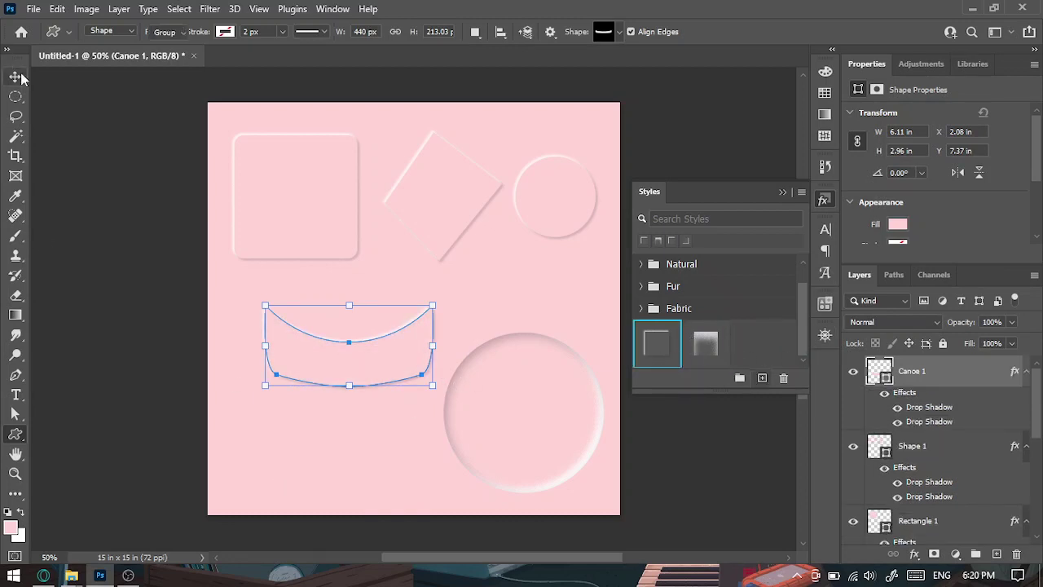
click(385, 460)
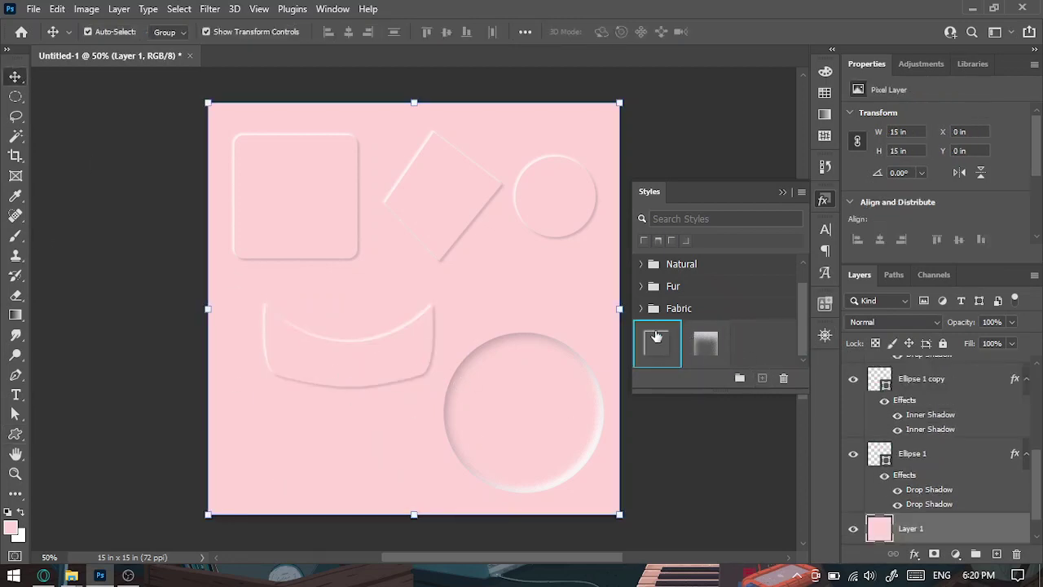
Apply the Neu2 style to the four-point shape.
click(466, 213)
click(706, 342)
click(350, 483)
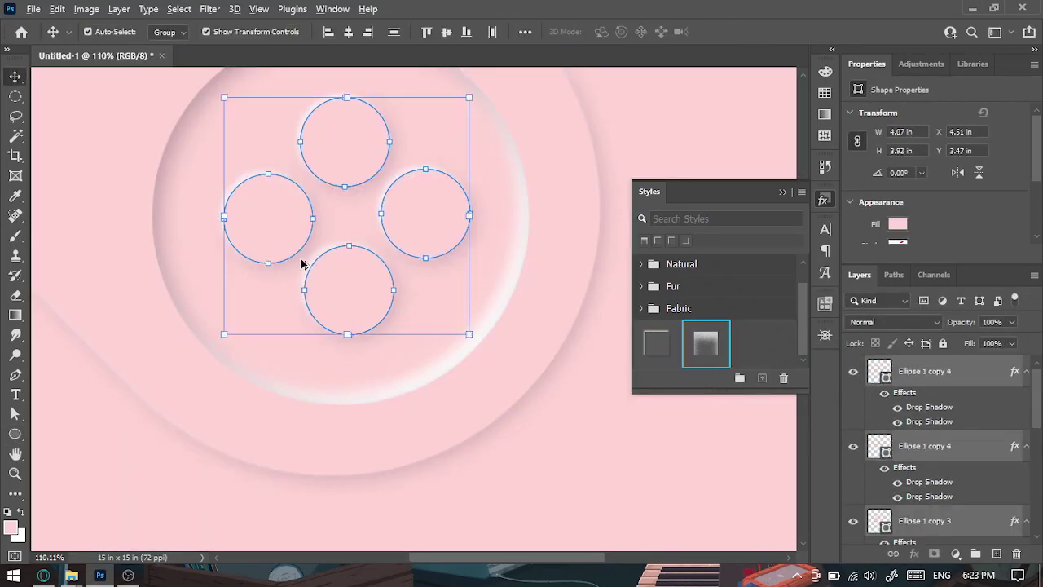
Draw a circle about 3.31 in wide overlapping the canvas's lower-left edge, apply the Neu1 style to it and deselect it.
scroll(301, 264, down, 3)
shift+click(242, 200)
scroll(242, 200, down, 4)
click(16, 436)
drag(232, 382, 520, 524)
click(656, 343)
key(v)
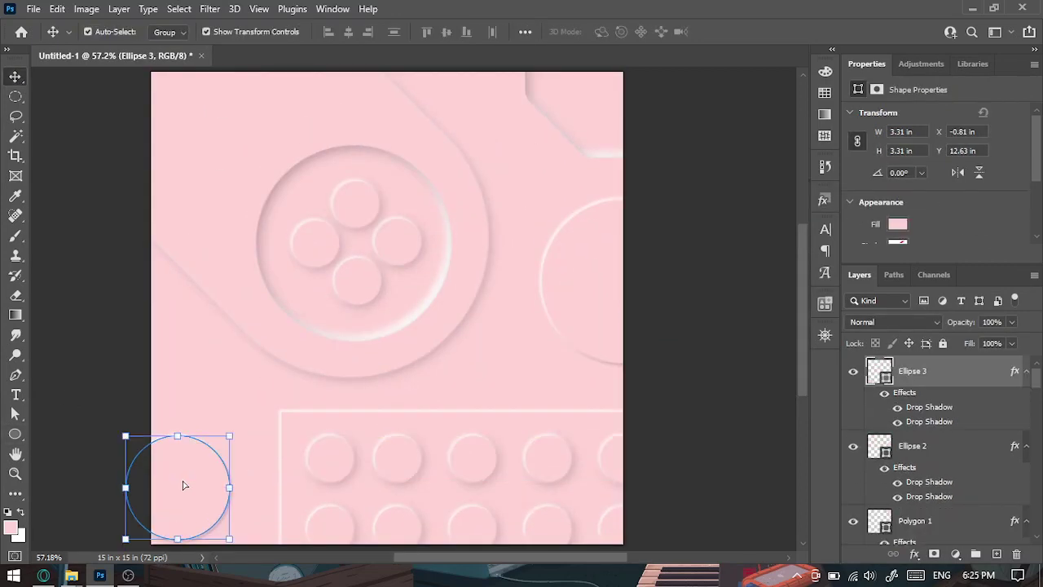
scroll(342, 390, down, 3)
click(600, 350)
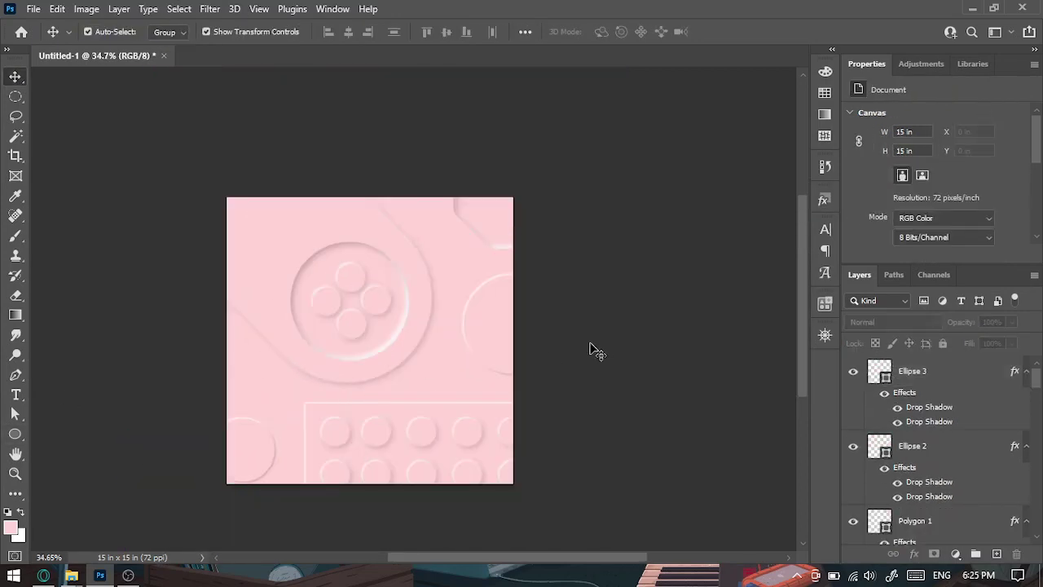
Add a new layer above all the shapes and fill it with blue at H 239, S 82, B 92.
scroll(594, 350, down, 3)
scroll(415, 330, up, 5)
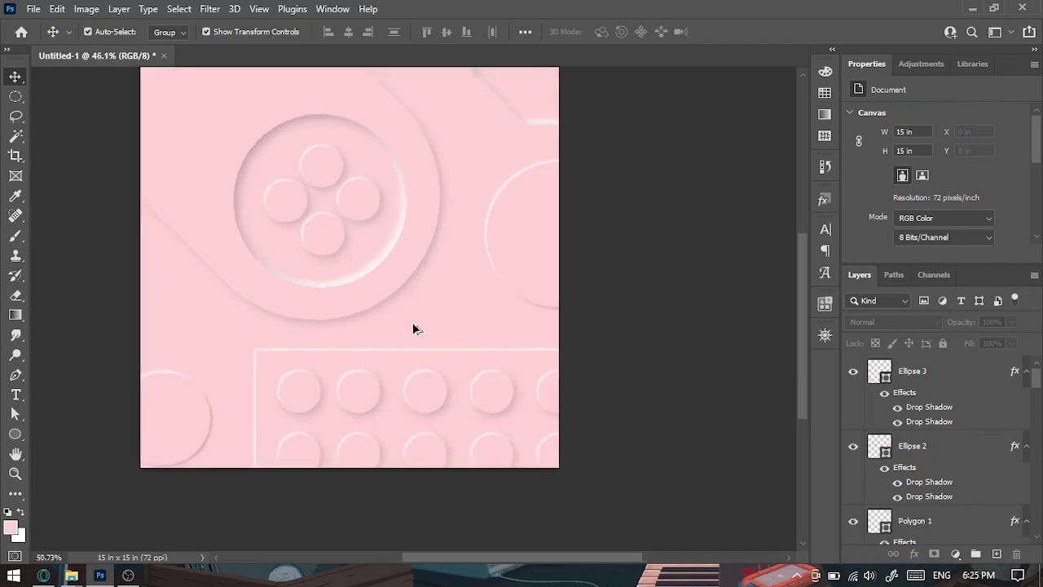
drag(328, 274, 399, 334)
scroll(399, 335, down, 2)
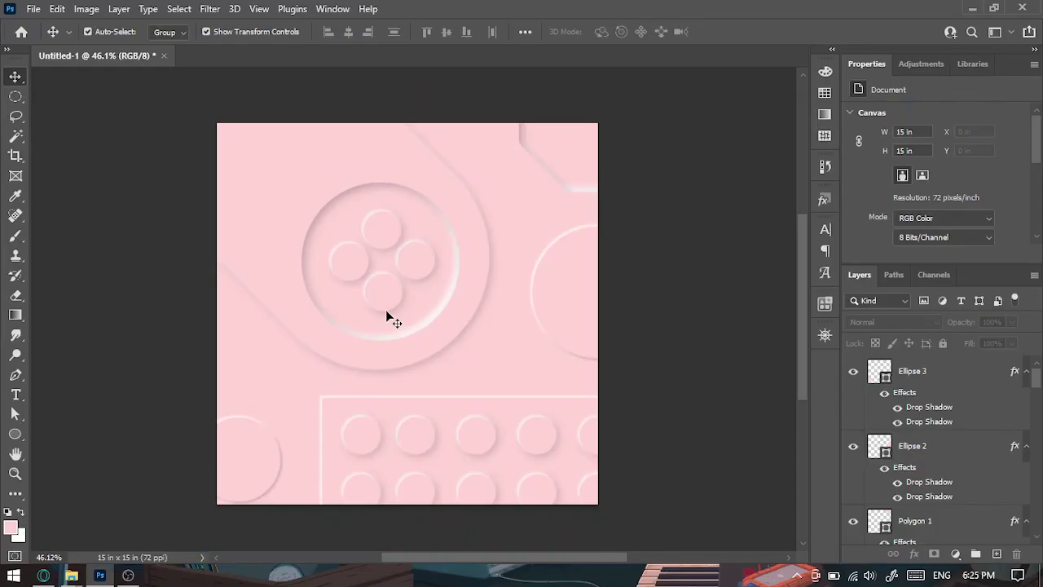
click(996, 554)
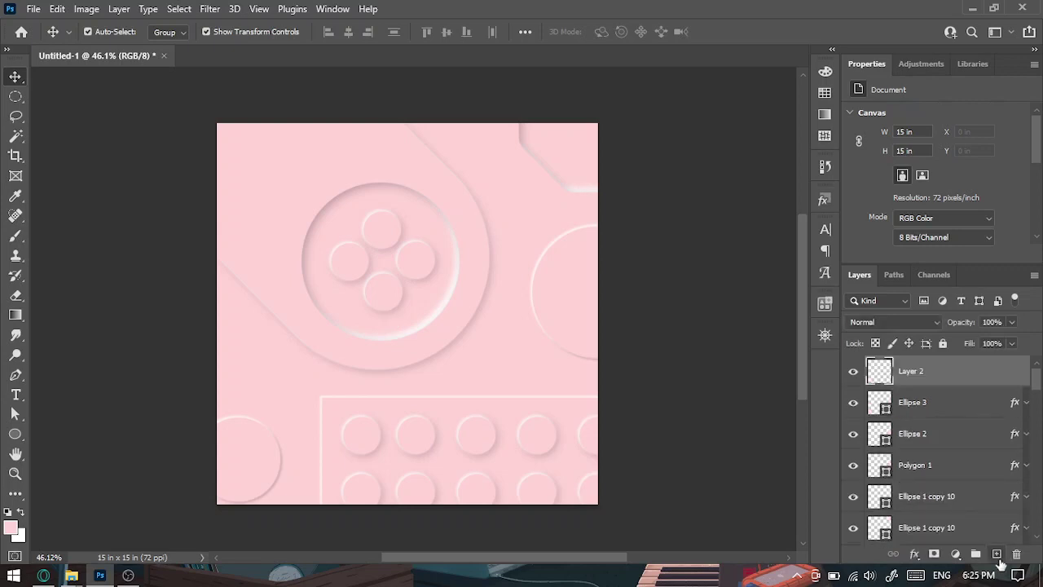
click(825, 71)
mouse_move(709, 217)
mouse_down()
mouse_move(722, 230)
mouse_move(736, 203)
mouse_move(767, 207)
mouse_up()
click(684, 277)
key(alt+BackSpace)
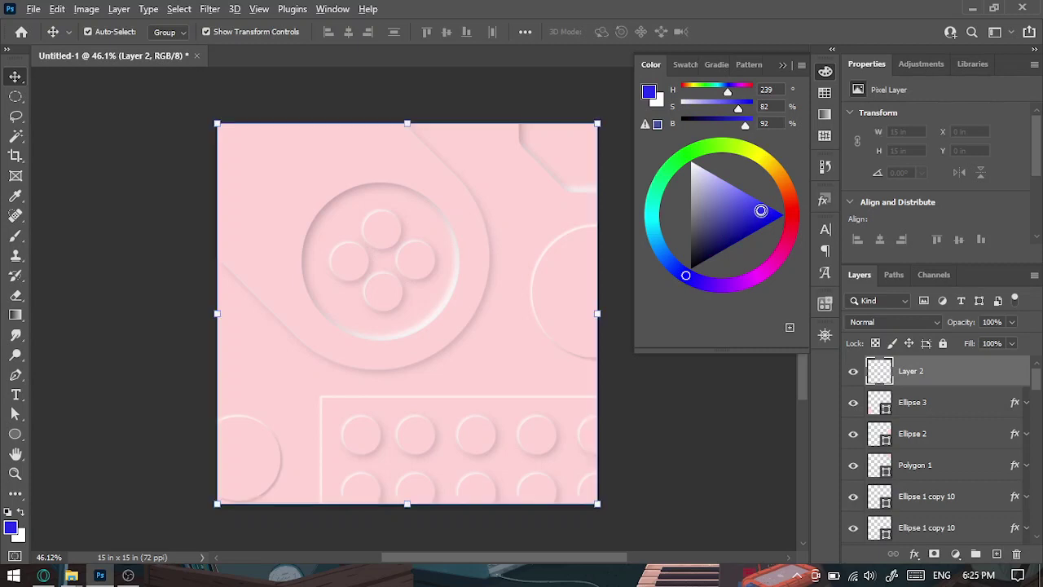
click(784, 66)
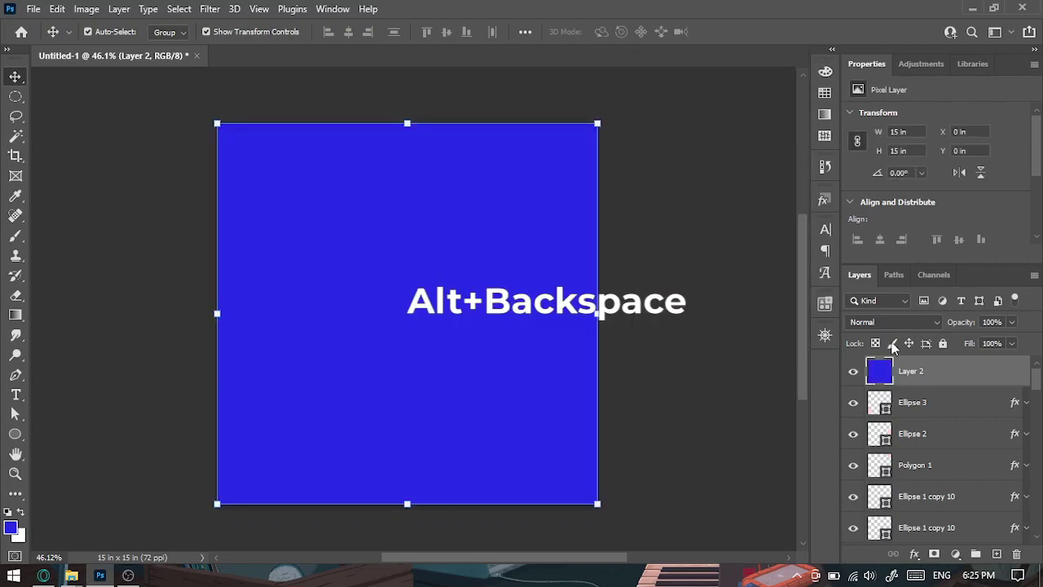
Try out the blend modes on the blue fill layer, settle on Color, and deselect the layer.
click(892, 322)
click(870, 196)
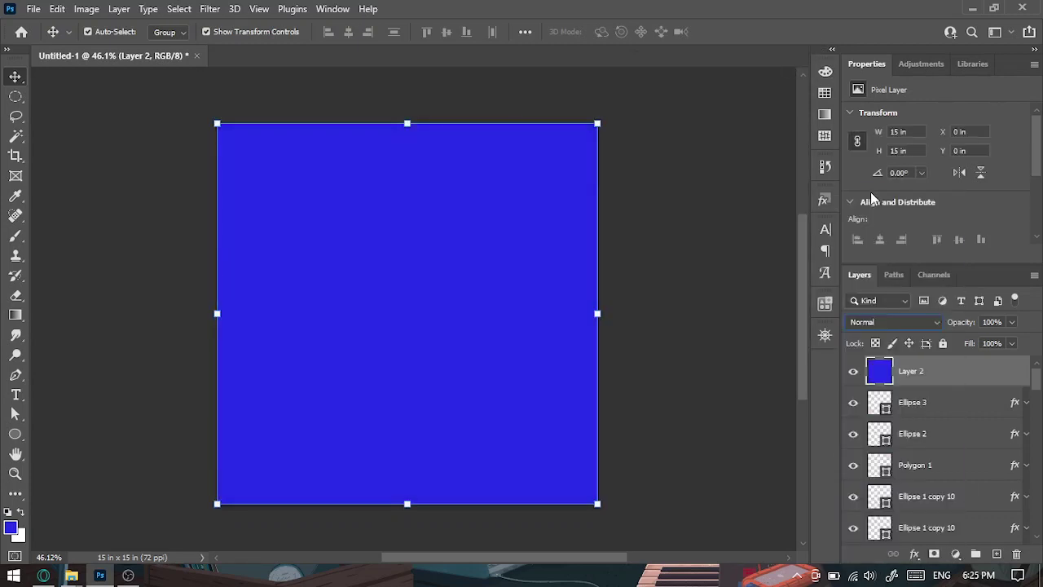
key(Down)
key(Down)
key(Down)
key(Down)
key(Down)
key(Up)
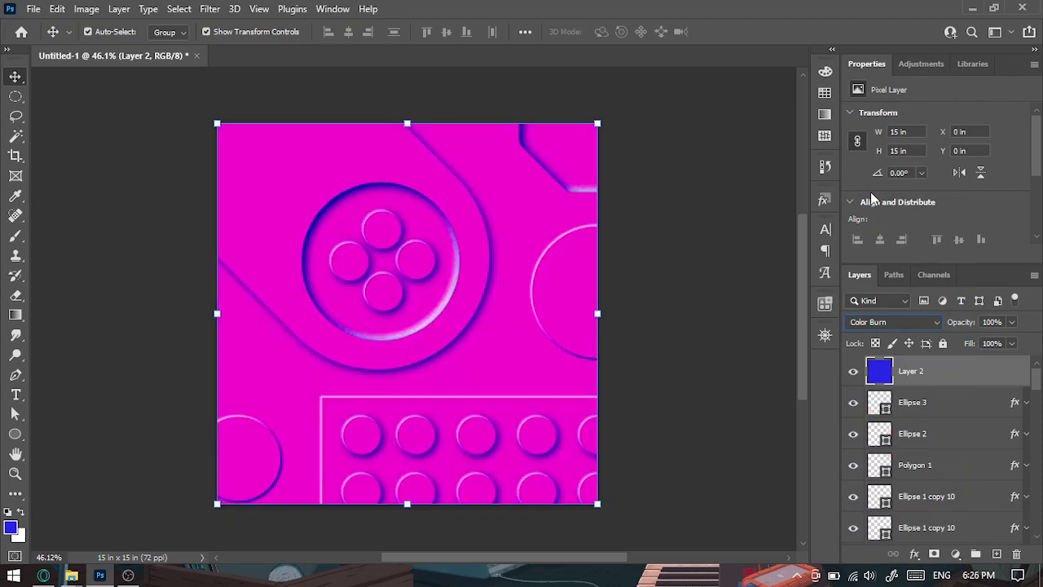
key(Down)
key(Down)
key(Up)
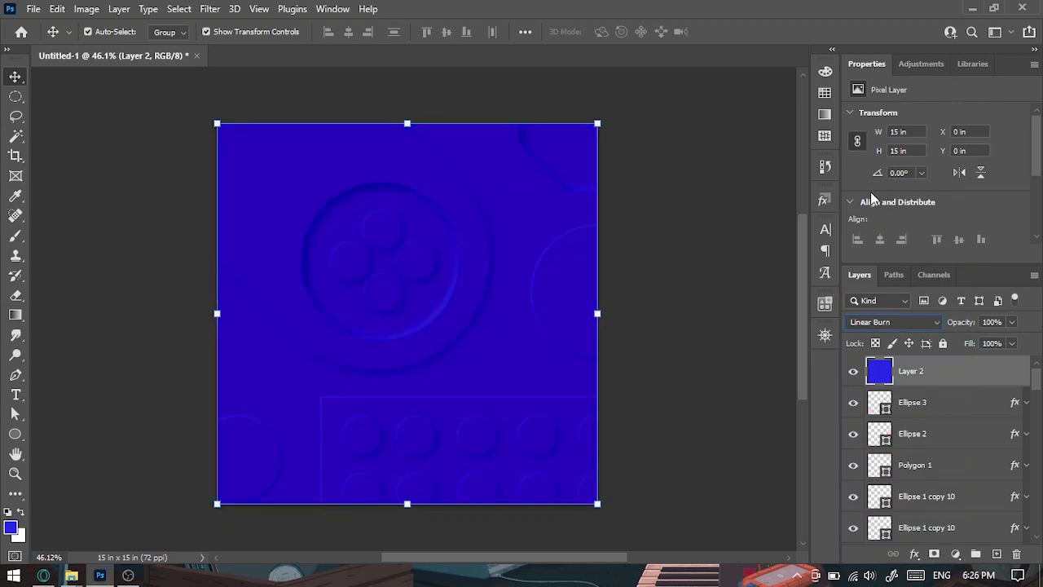
key(Down)
key(Down)
key(Down)
key(Down)
key(Down)
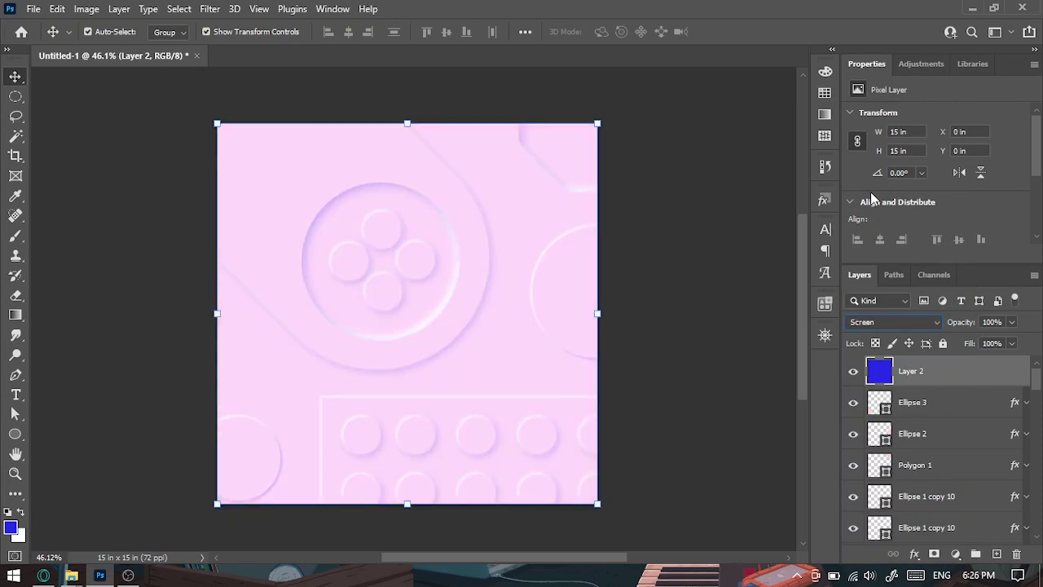
key(Down)
key(Down)
key(Down)
key(Down)
key(Down)
key(Down)
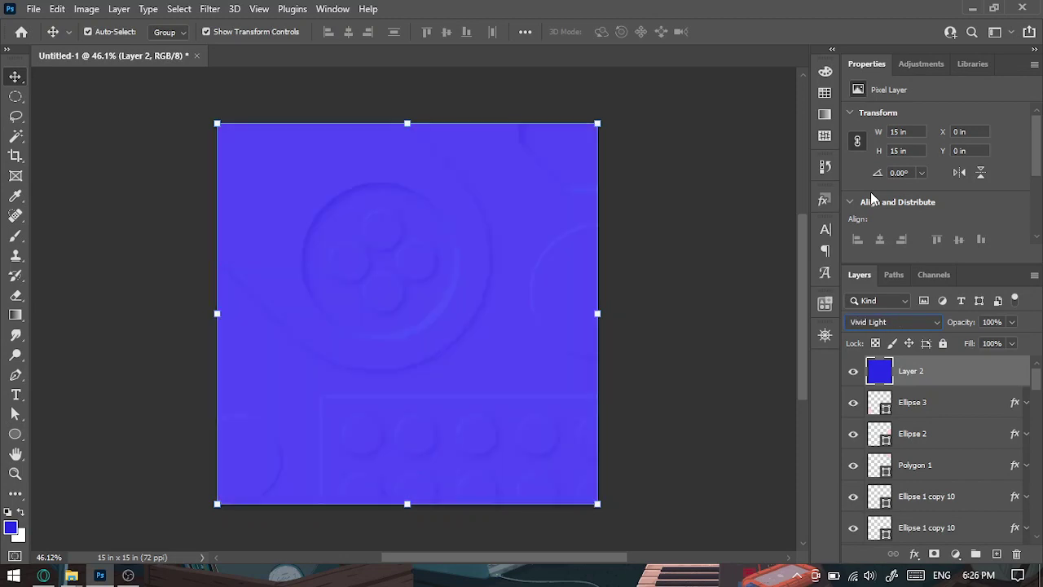
key(Down)
key(Down)
key(Down)
key(Down)
key(Down)
key(Down)
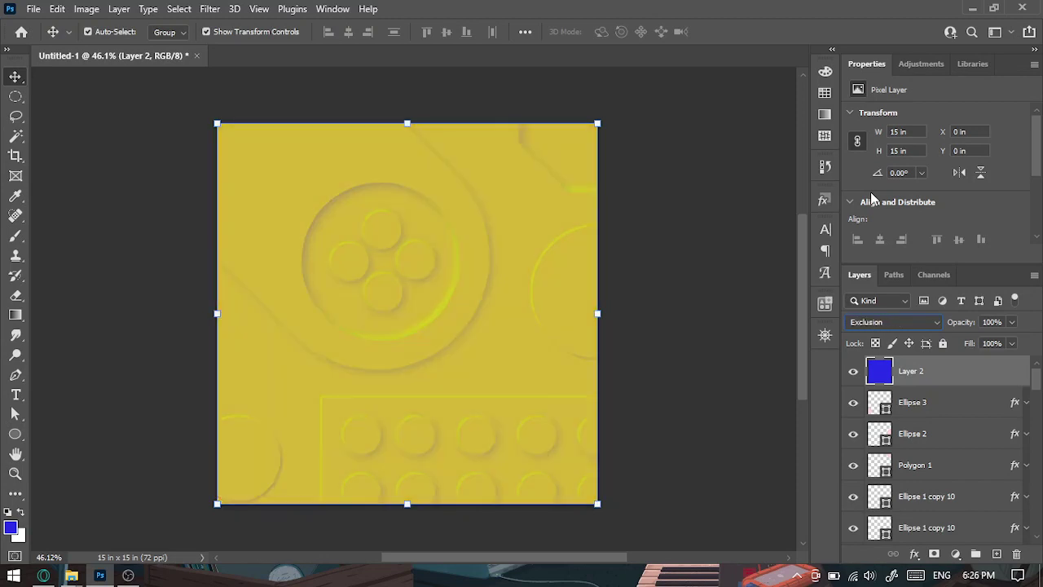
key(Down)
key(Down)
key(Down)
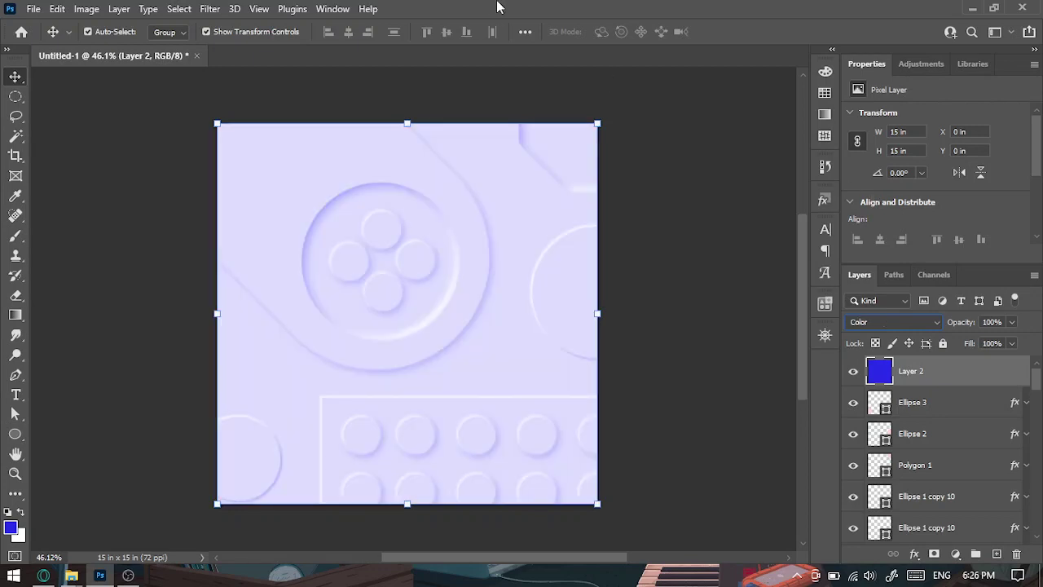
click(714, 235)
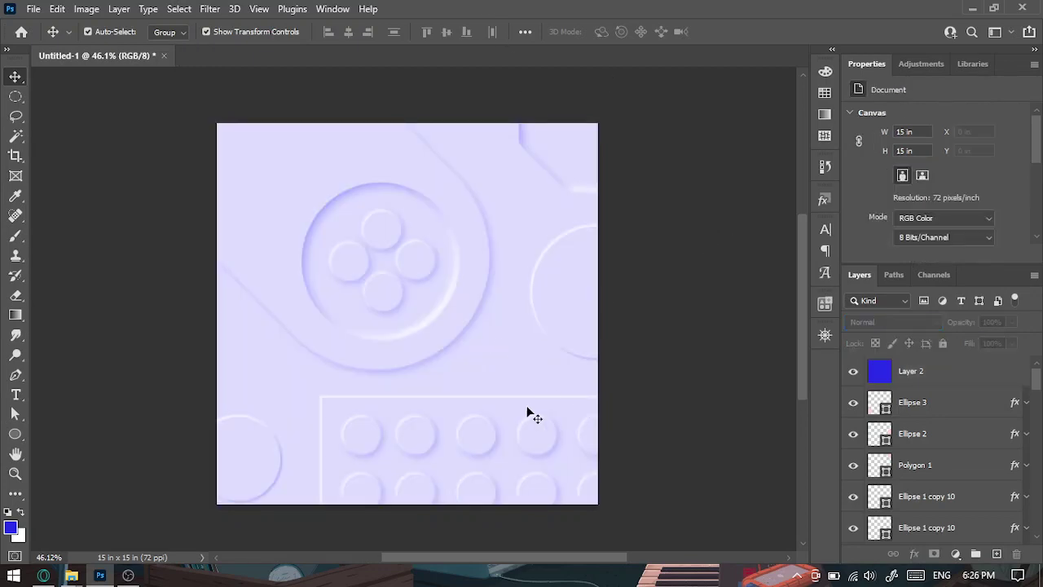
Recolour the design by filling the Color-blended top layer with red at H 356, S 82, B 92.
click(896, 380)
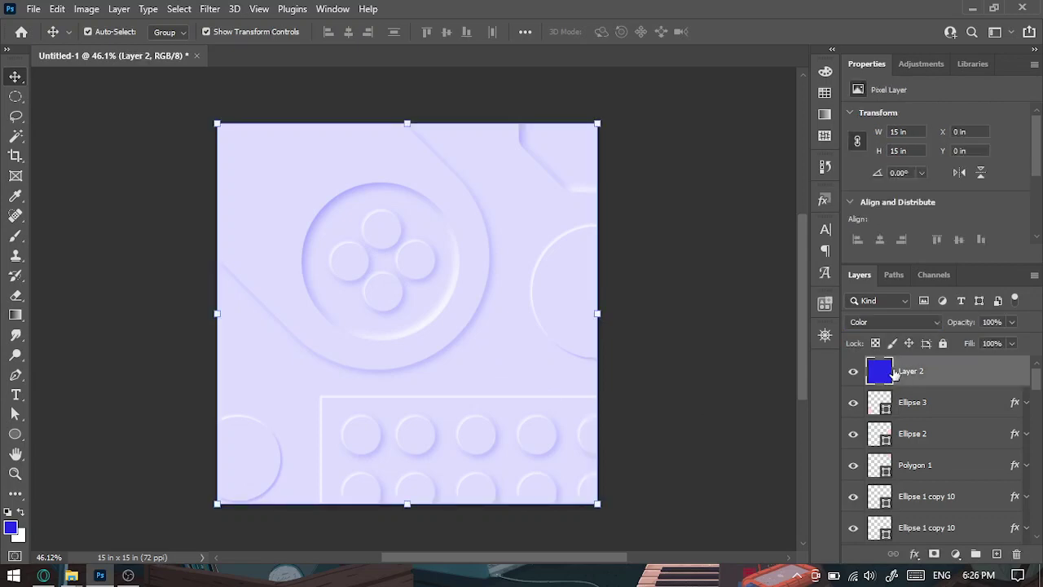
click(825, 73)
click(793, 220)
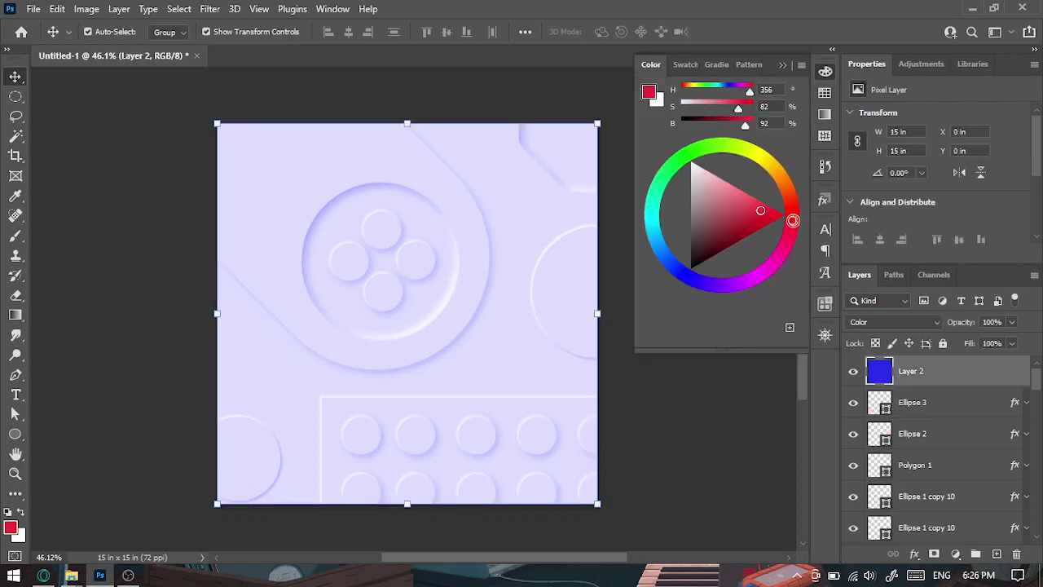
key(alt+BackSpace)
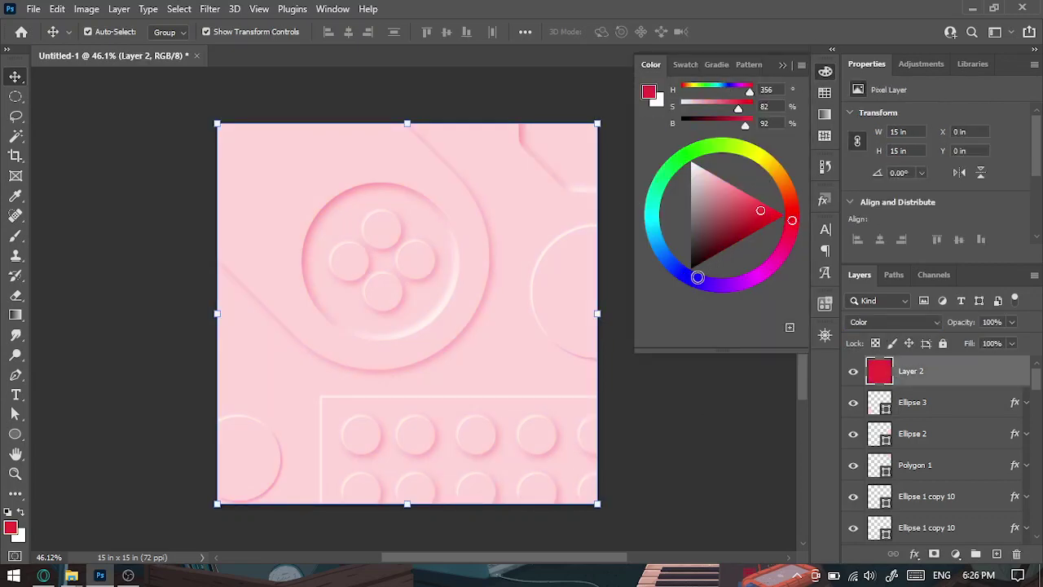
Refill the Color-blended top layer with green at H 117, S 82, B 92.
click(650, 210)
click(690, 151)
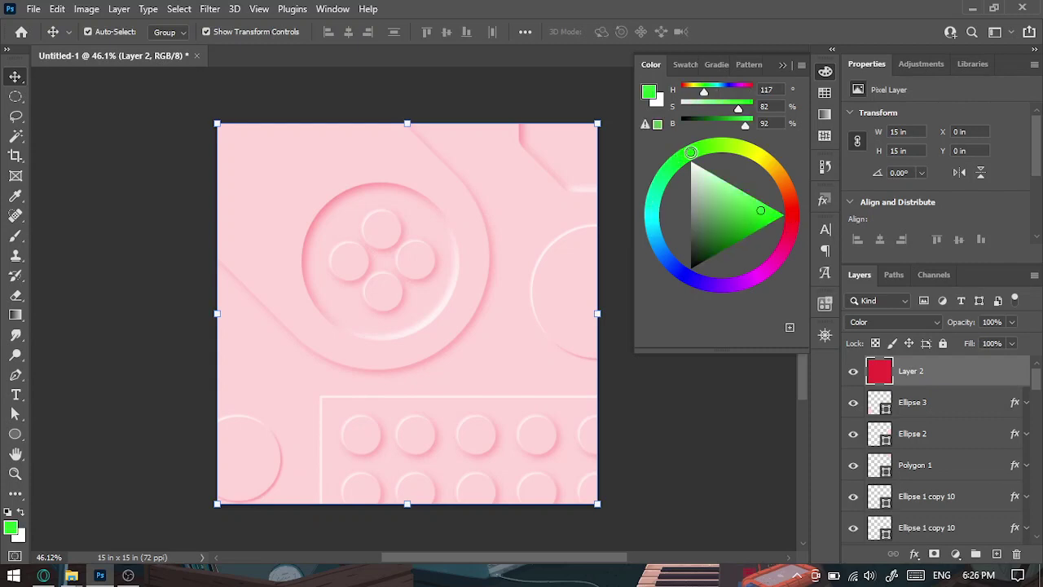
key(alt+BackSpace)
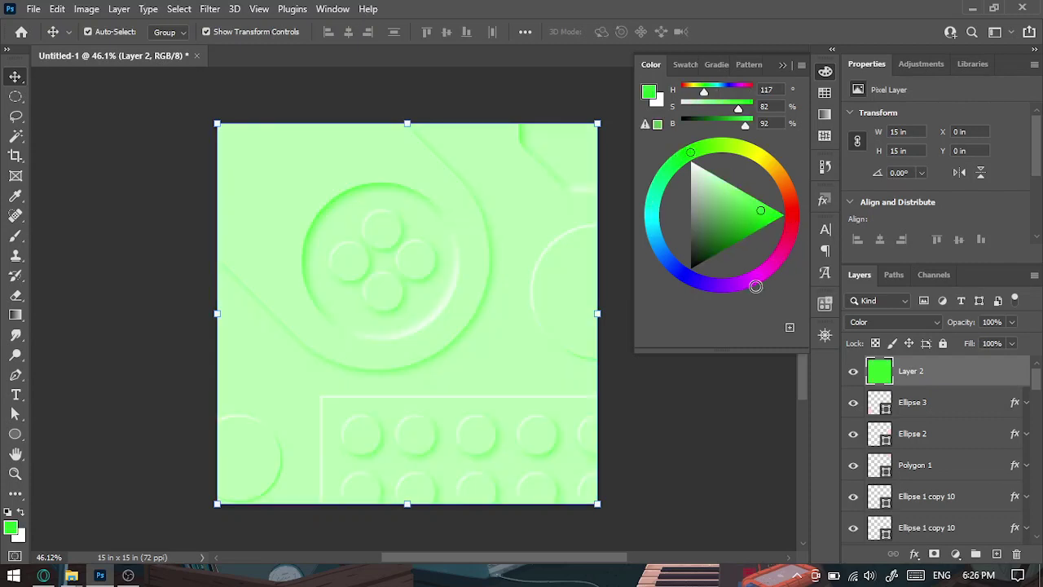
Refill the Color-blended top layer with dark purple at H 280, S 71, B 54.
click(735, 287)
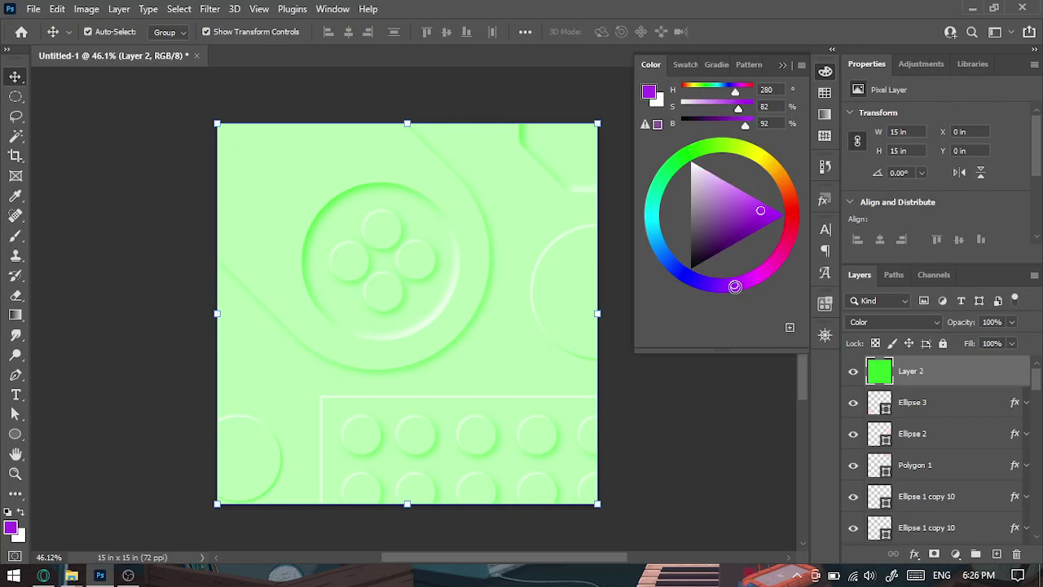
key(alt+BackSpace)
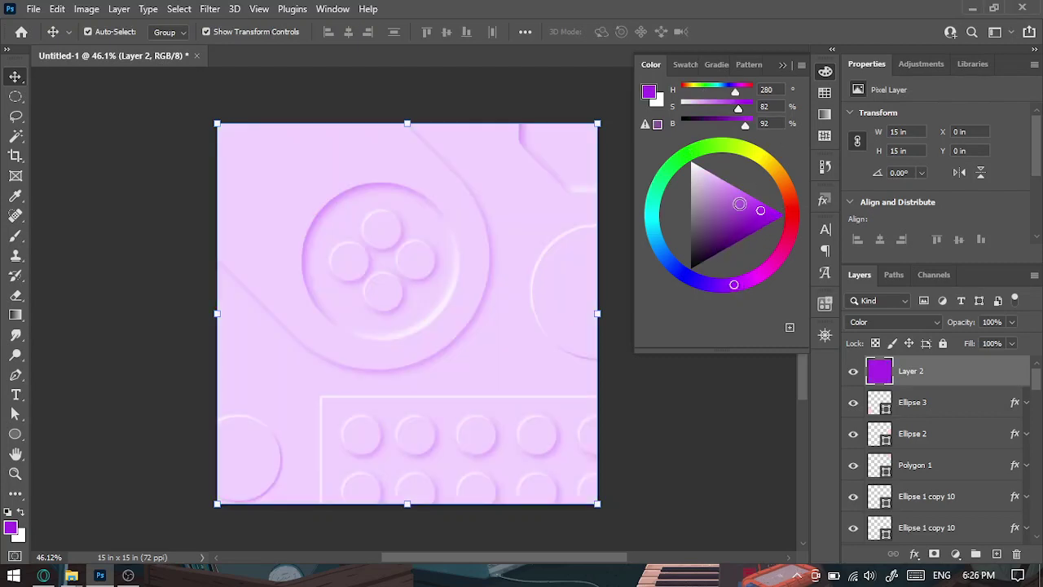
click(726, 231)
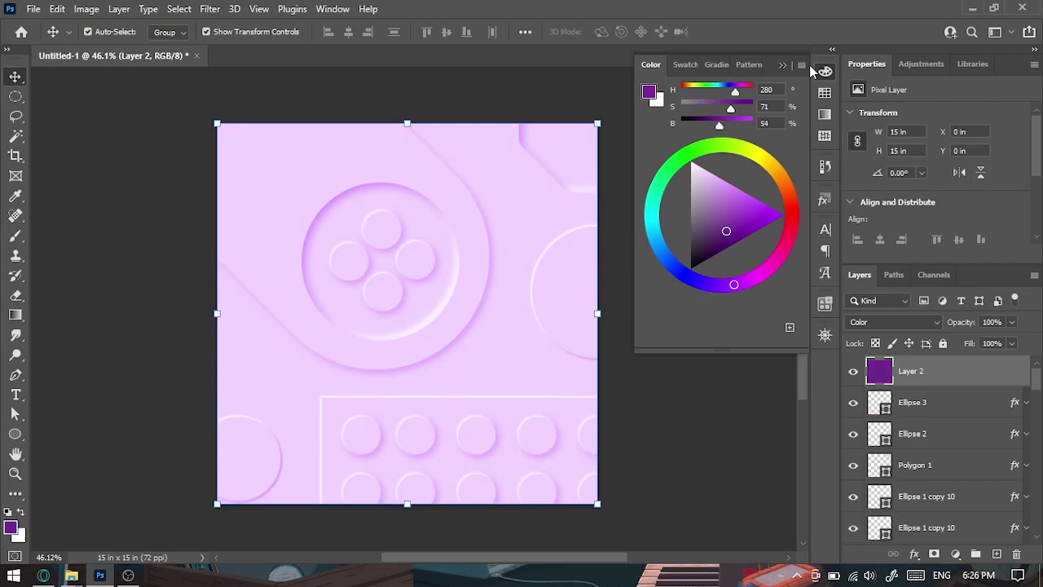
click(662, 246)
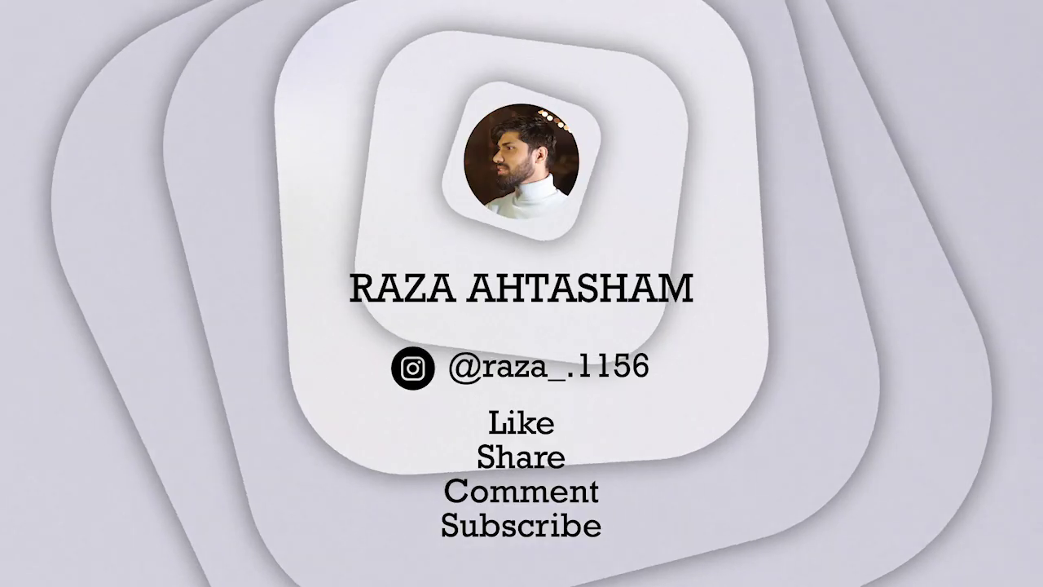